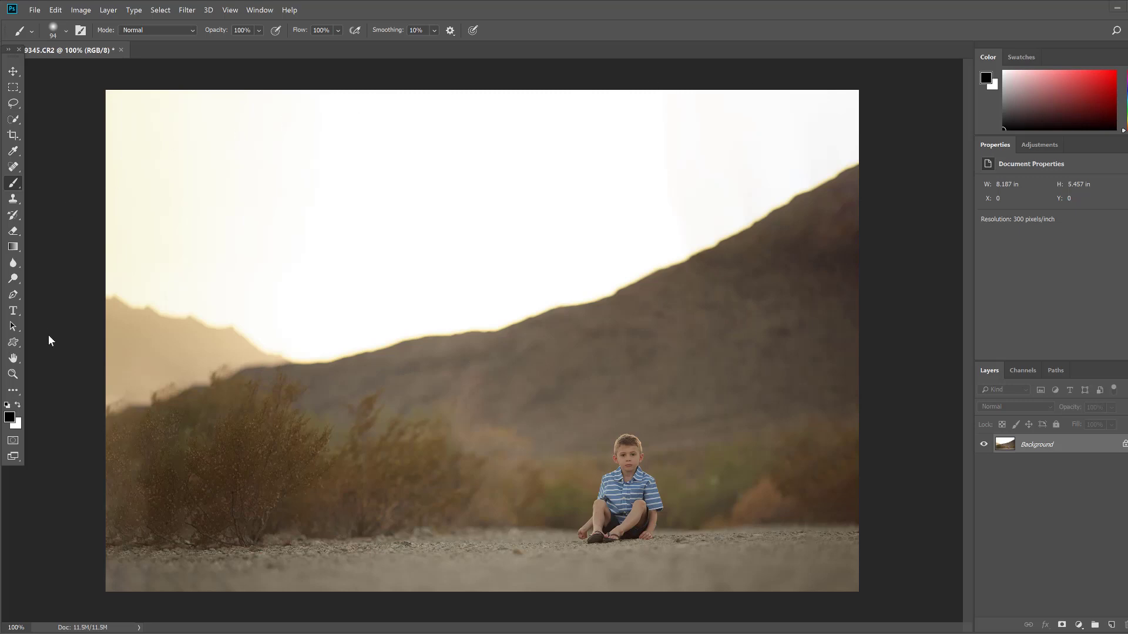
# Place the Cinematic Sunset (36) sky image into the photo as an embedded layer
pyautogui.click(35, 10)
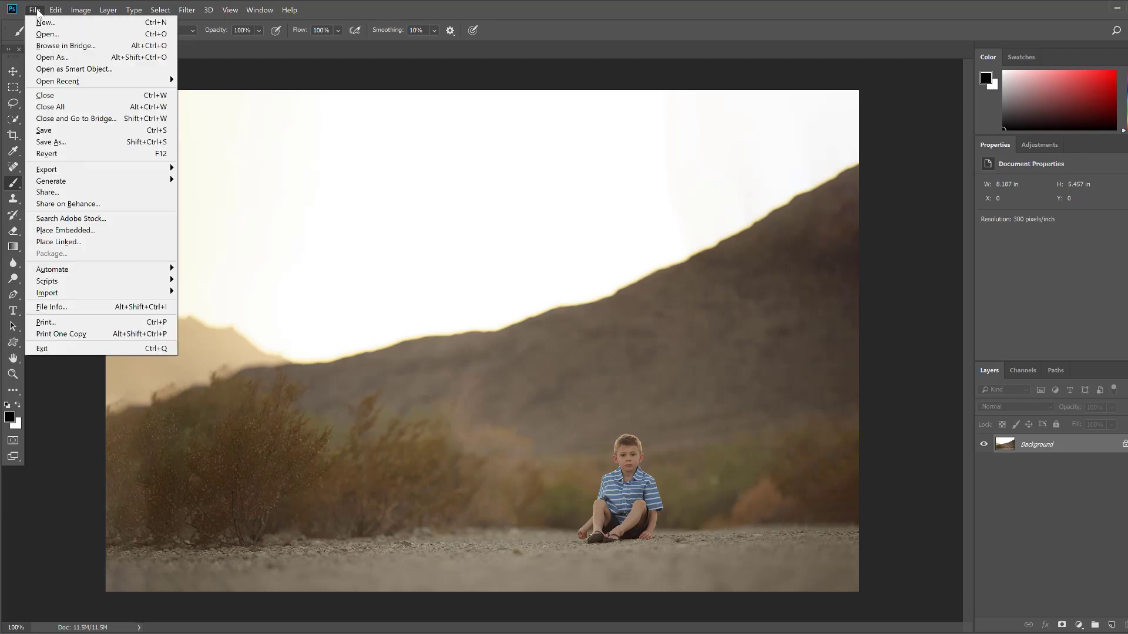
pyautogui.click(68, 231)
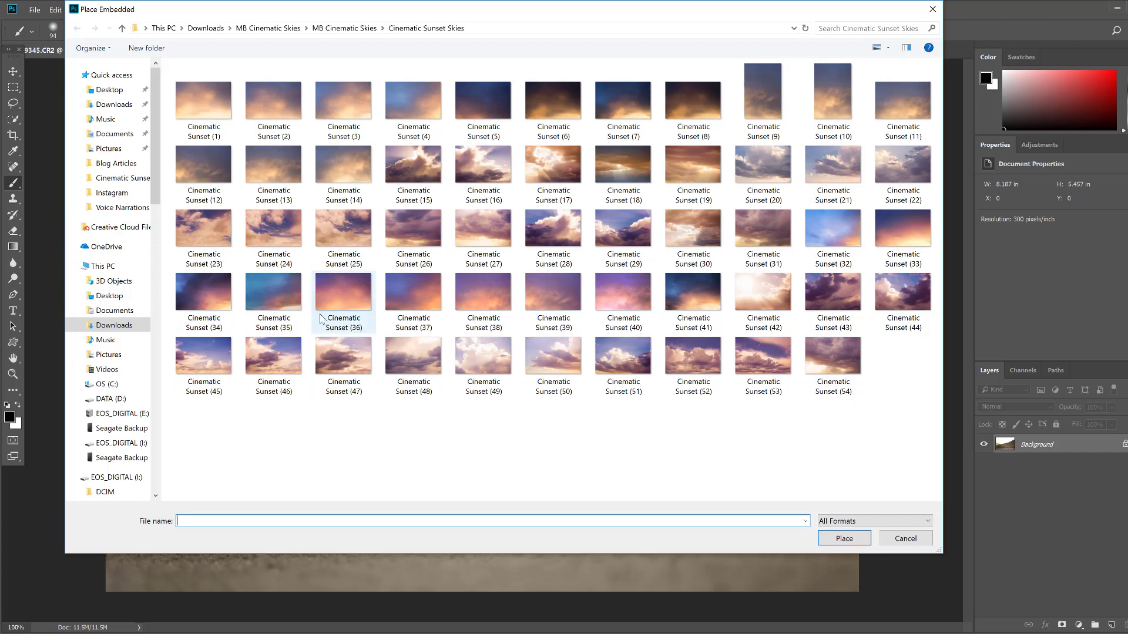
pyautogui.click(345, 297)
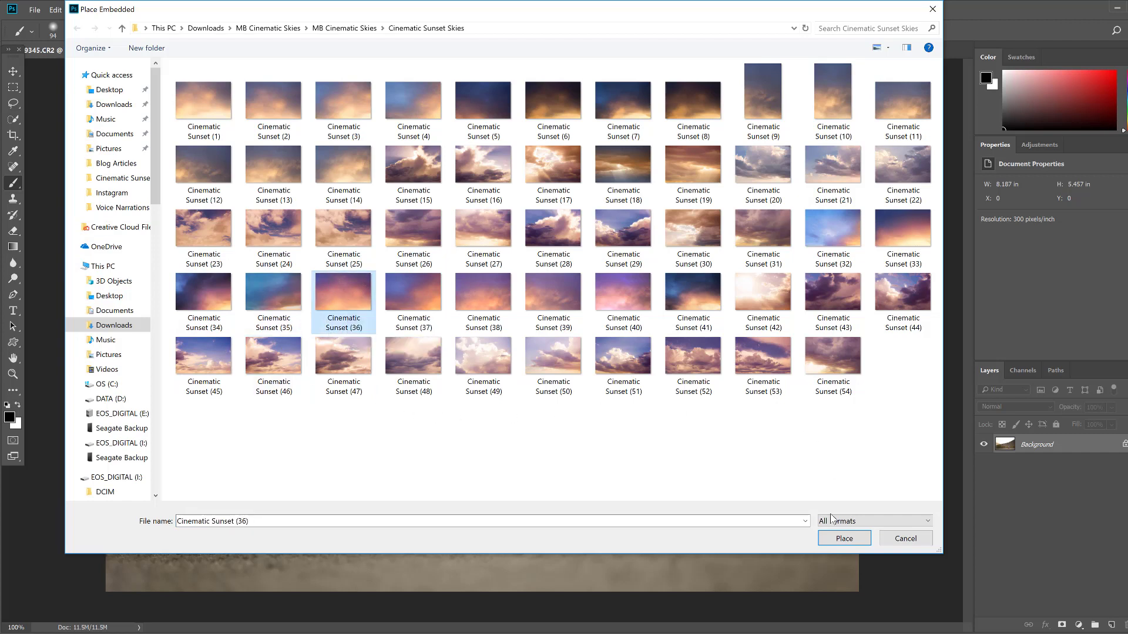
pyautogui.click(841, 541)
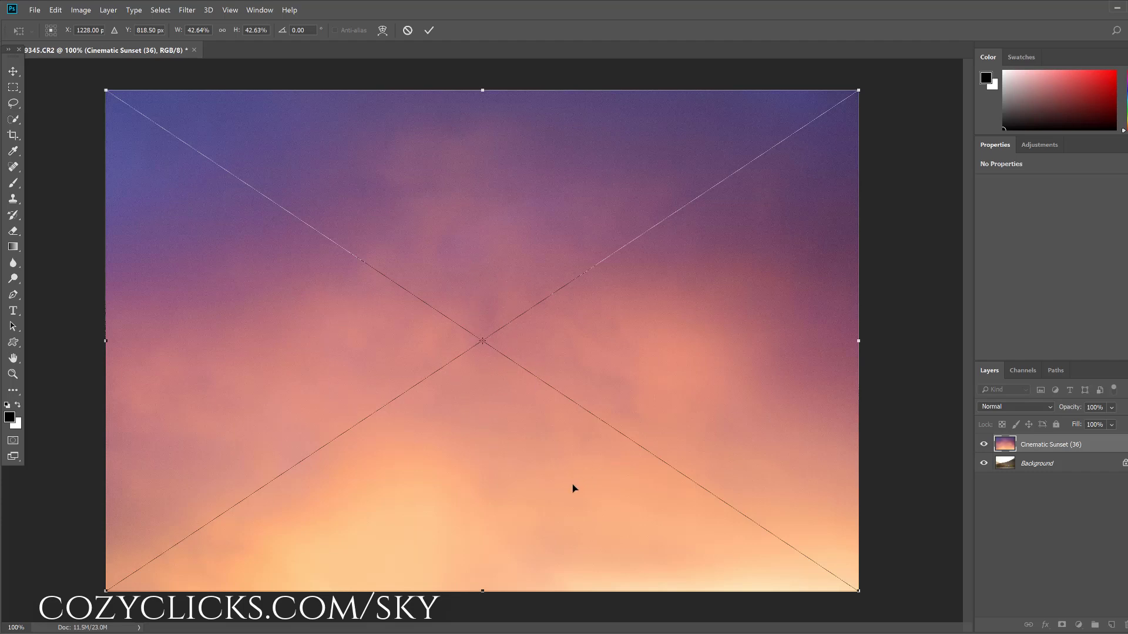
# Position the sunset sky over the upper photo down to the boy's head and commit it
pyautogui.moveTo(543, 466); pyautogui.dragTo(534, 240)
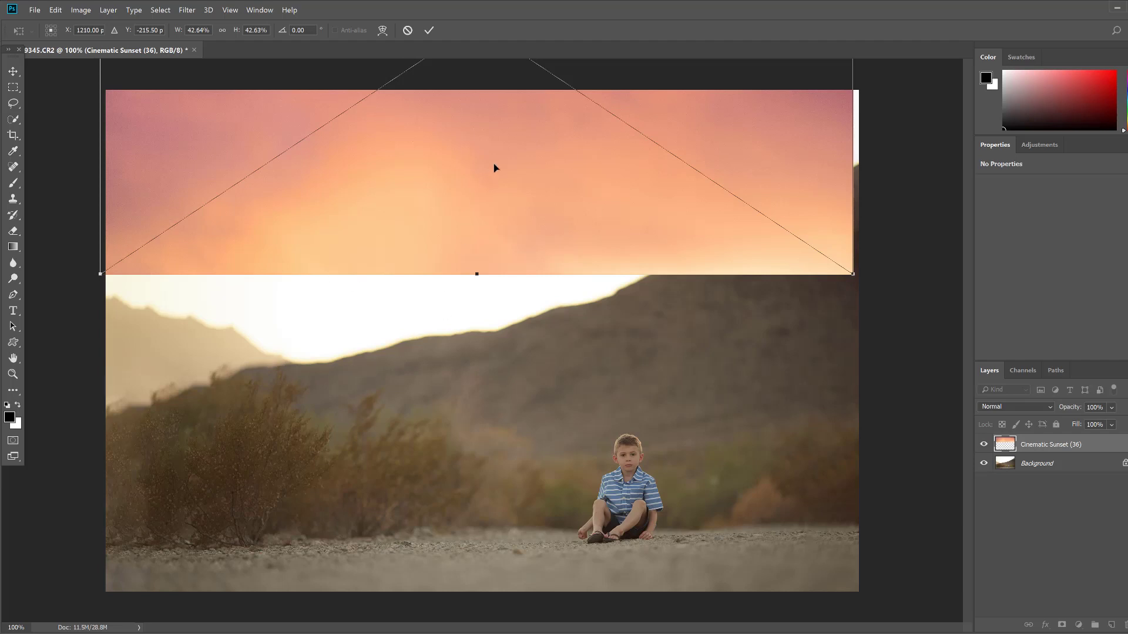
pyautogui.moveTo(494, 169); pyautogui.dragTo(496, 325)
pyautogui.moveTo(506, 267); pyautogui.dragTo(498, 292)
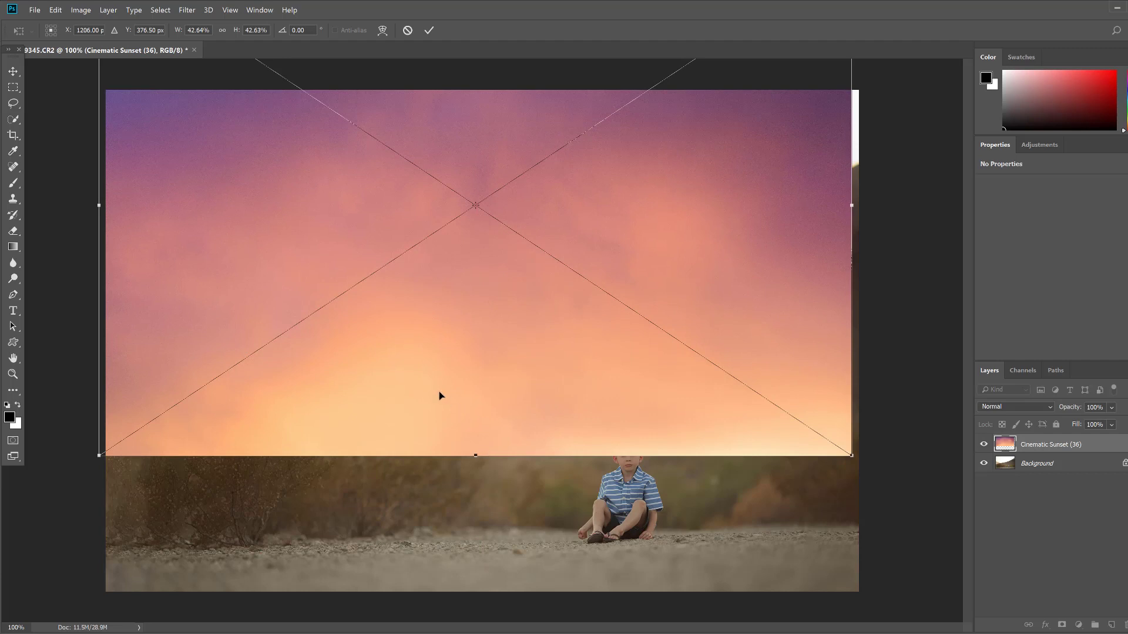
pyautogui.moveTo(439, 391); pyautogui.dragTo(482, 393)
pyautogui.press('Return')
pyautogui.press('b')
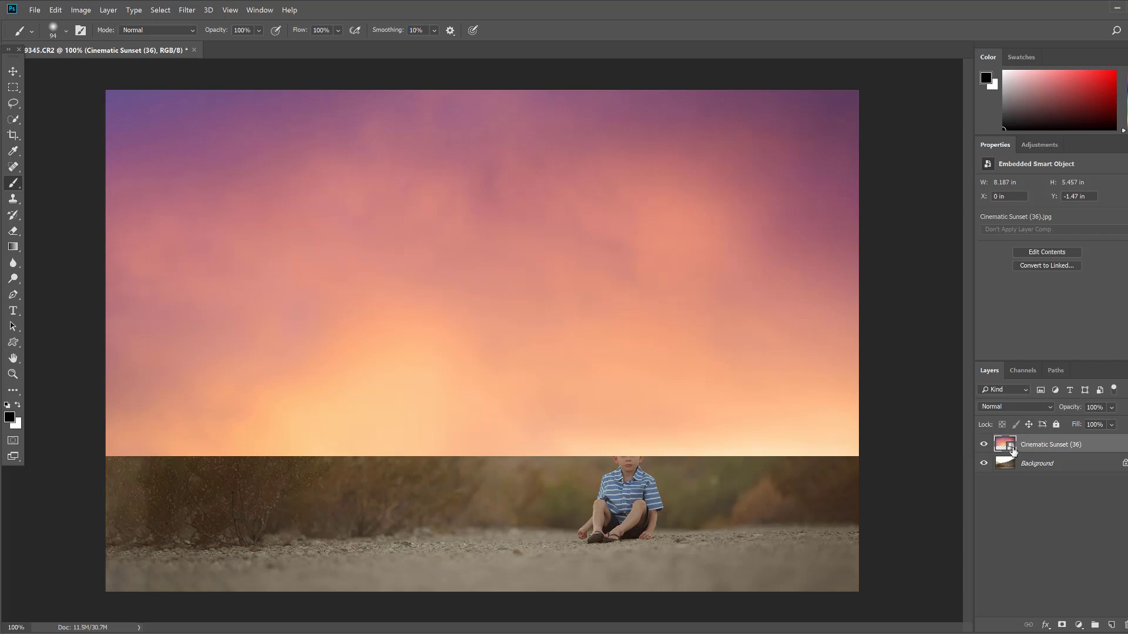
# Set the sunset sky layer's blend mode to Multiply
pyautogui.click(1048, 406)
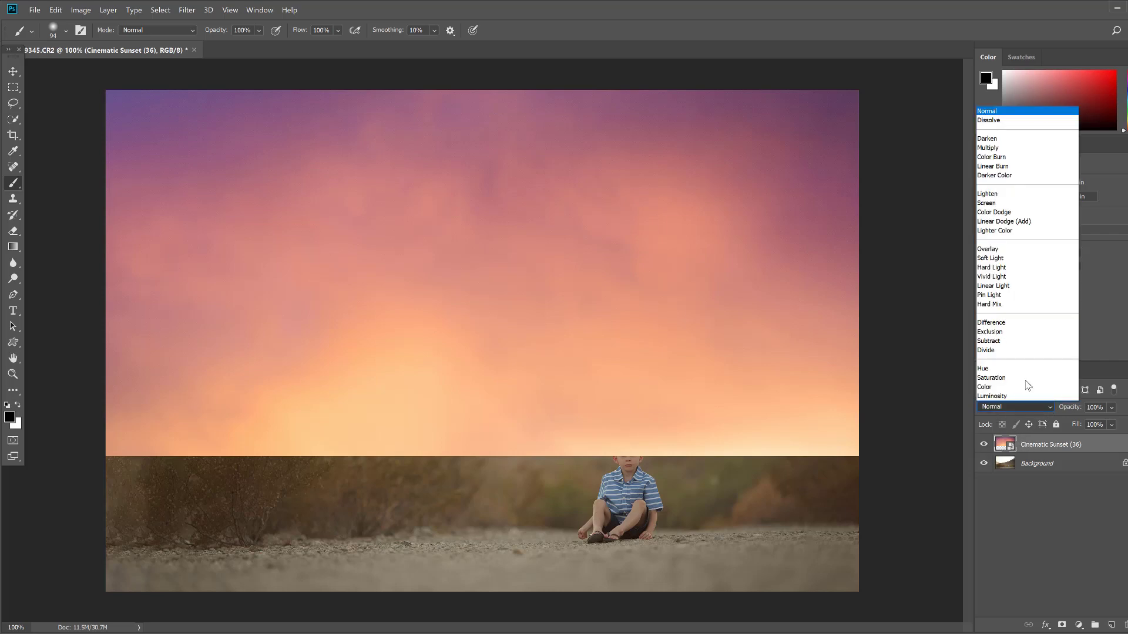
pyautogui.click(1002, 148)
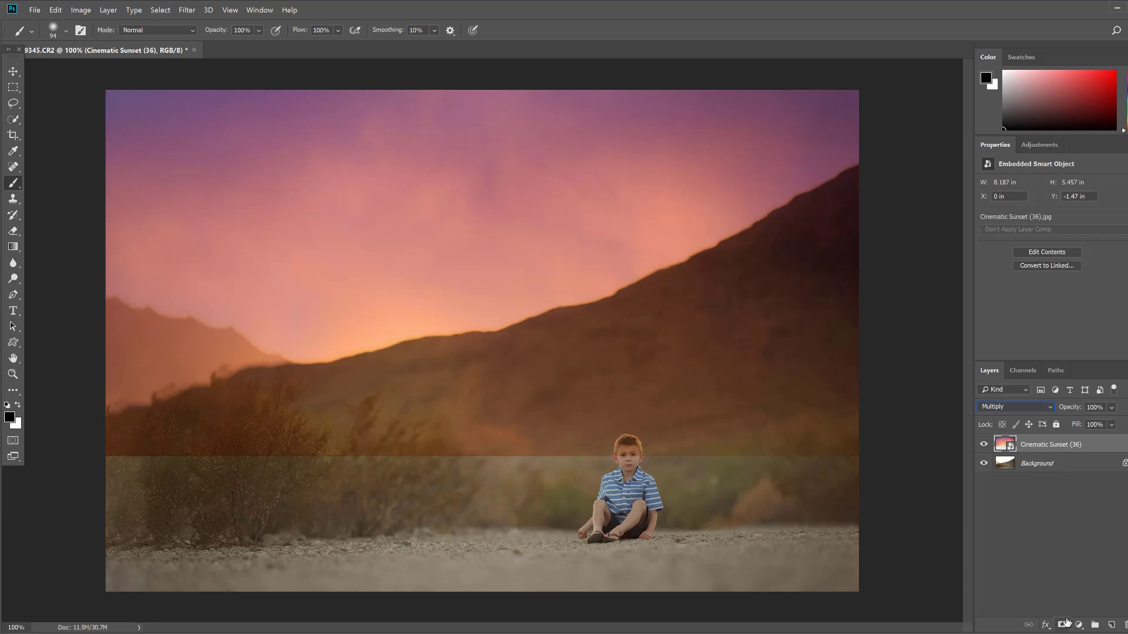
# Add a layer mask to the sunset layer and paint out its hard lower edge
pyautogui.click(1060, 625)
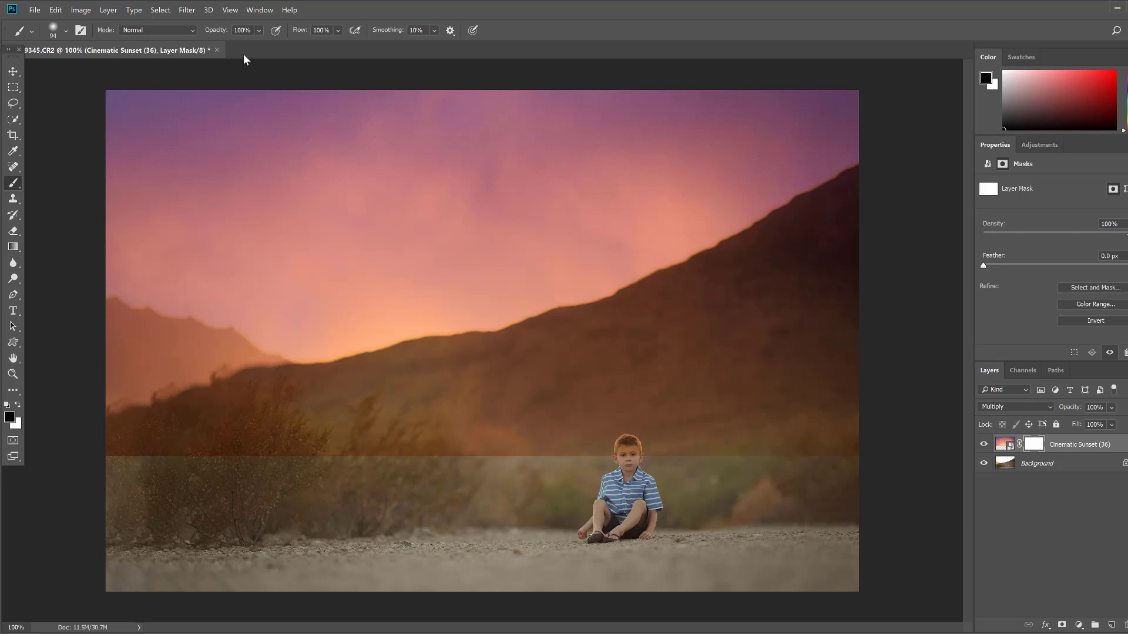
pyautogui.press(']')
pyautogui.press(']')
pyautogui.press(']')
pyautogui.press(']')
pyautogui.press(']')
pyautogui.press(']')
pyautogui.press(']')
pyautogui.moveTo(178, 462)
pyautogui.mouseDown()
pyautogui.moveTo(106, 461)
pyautogui.moveTo(883, 453)
pyautogui.mouseUp()
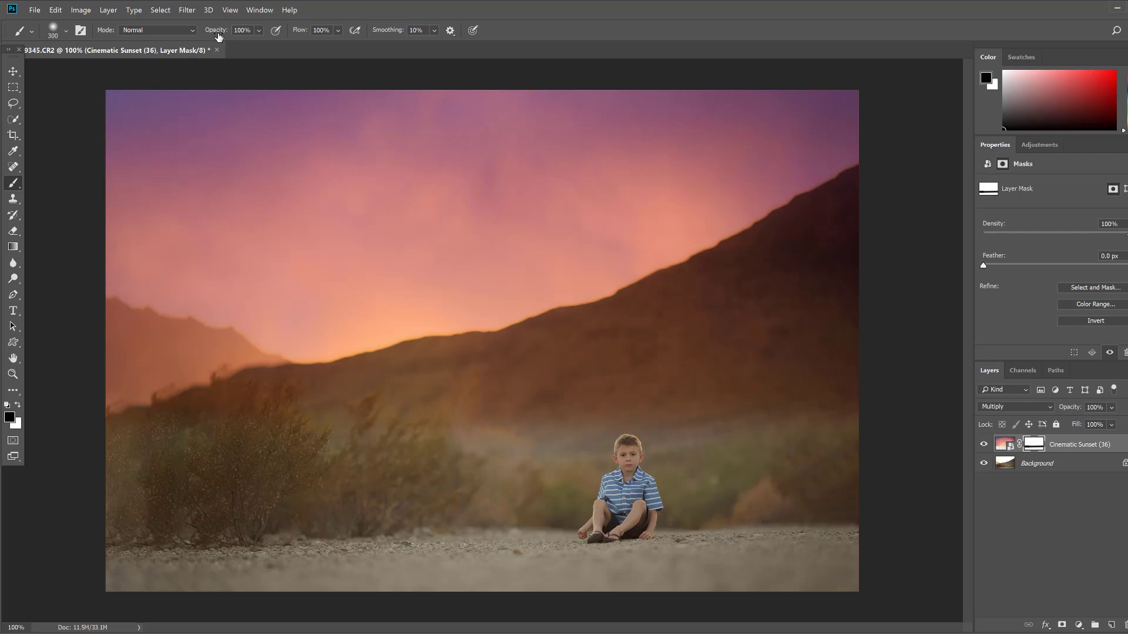
# With a larger brush at 49% opacity, fade the sunset tint off the hills and bushes
pyautogui.click(261, 33)
pyautogui.click(262, 44)
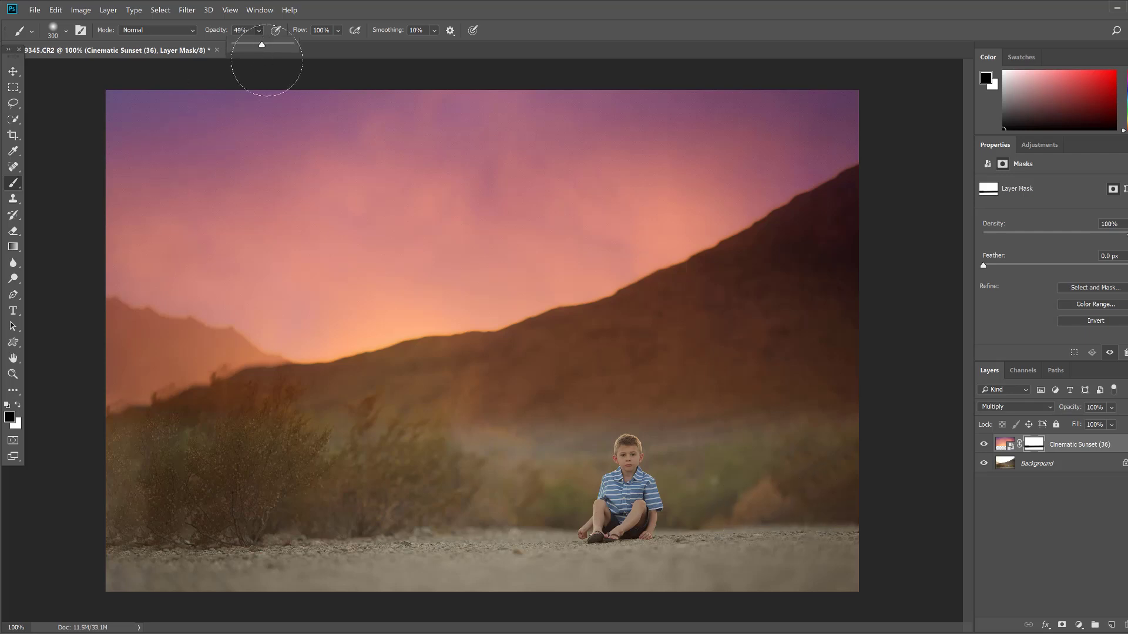
pyautogui.press(']')
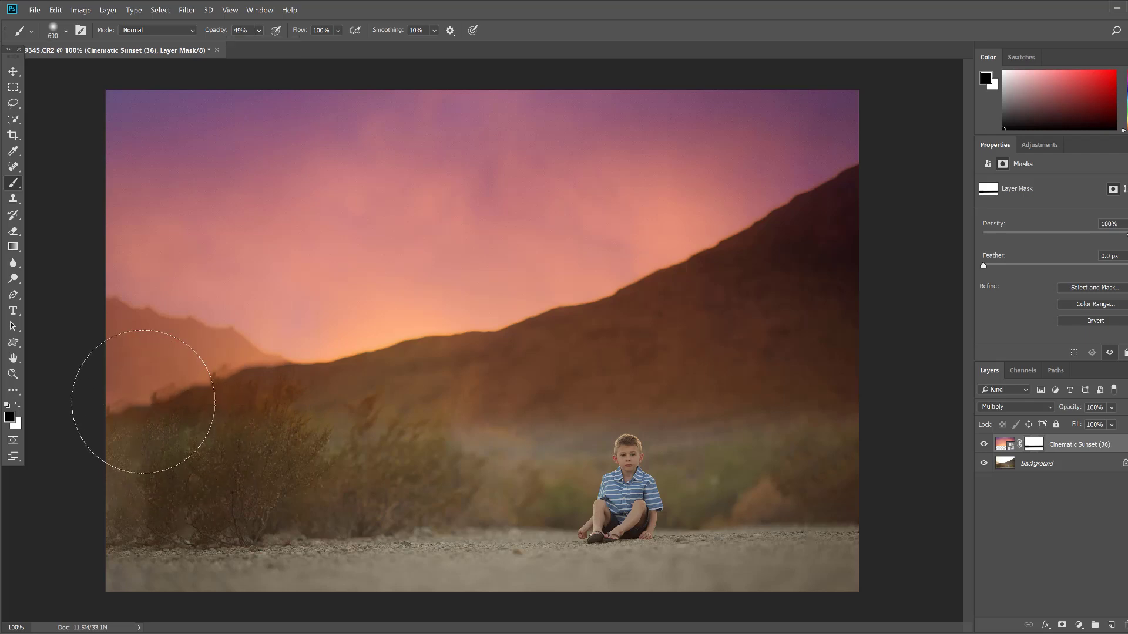
pyautogui.moveTo(143, 402)
pyautogui.mouseDown()
pyautogui.moveTo(239, 415)
pyautogui.moveTo(335, 403)
pyautogui.moveTo(457, 408)
pyautogui.moveTo(552, 382)
pyautogui.moveTo(677, 403)
pyautogui.moveTo(826, 379)
pyautogui.mouseUp()
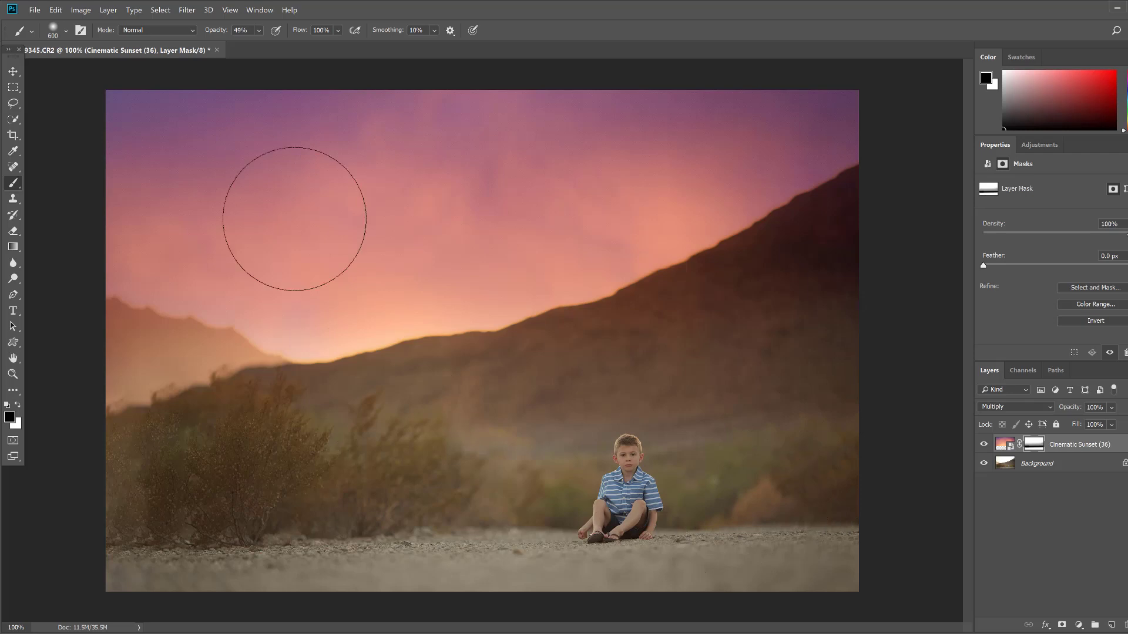
# Lower the brush opacity further to 16% for lighter mask painting
pyautogui.click(258, 31)
pyautogui.click(261, 44)
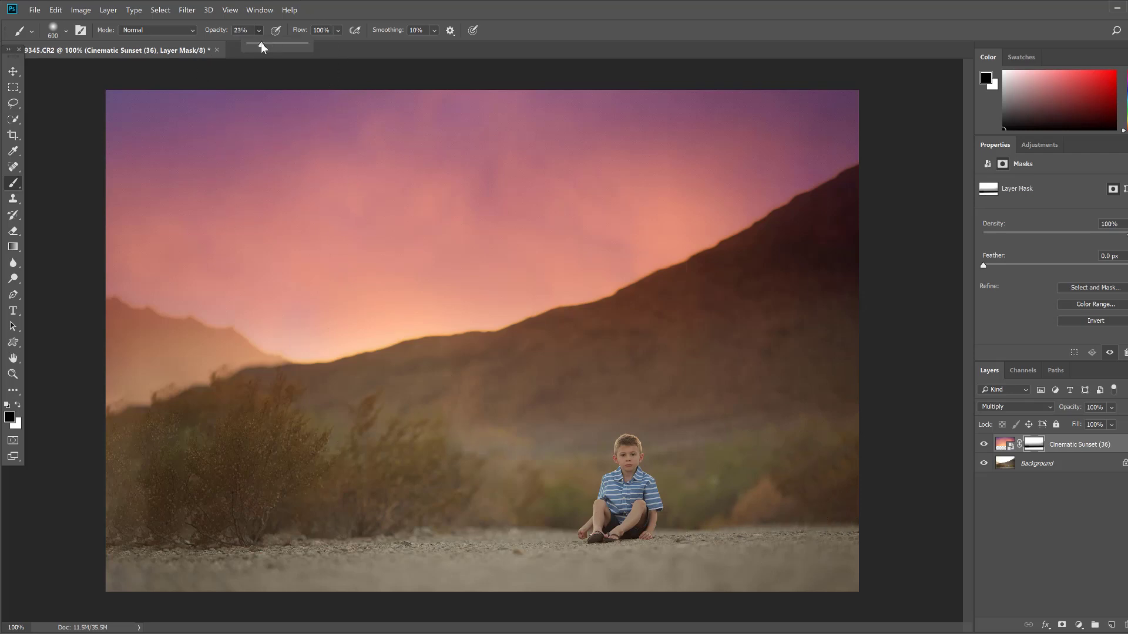
pyautogui.moveTo(259, 44); pyautogui.dragTo(256, 44)
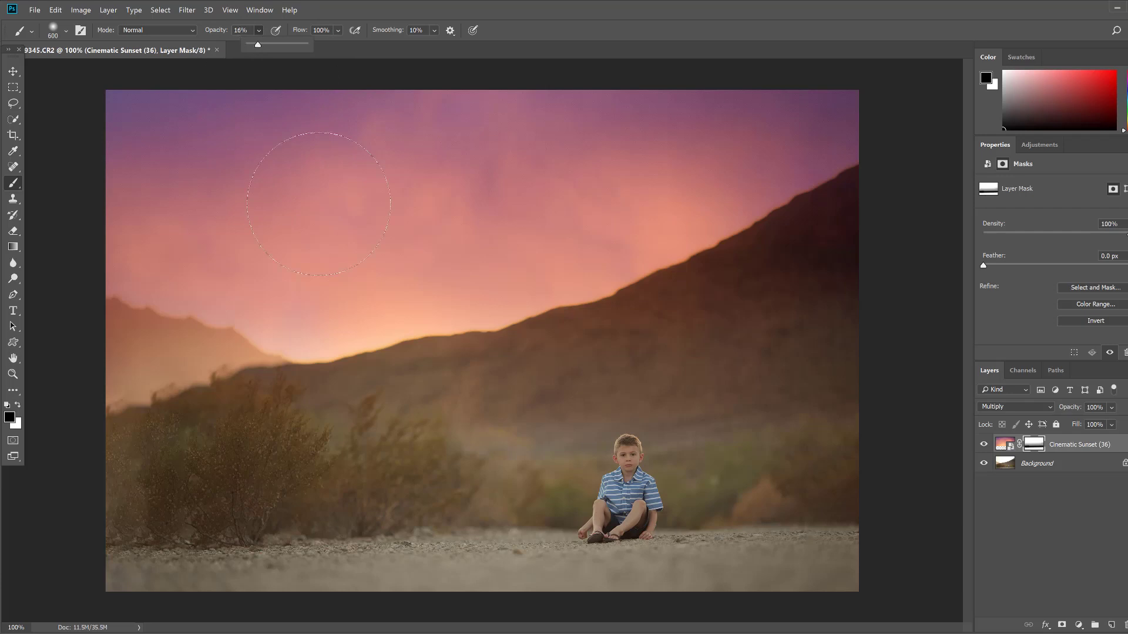
pyautogui.click(109, 329)
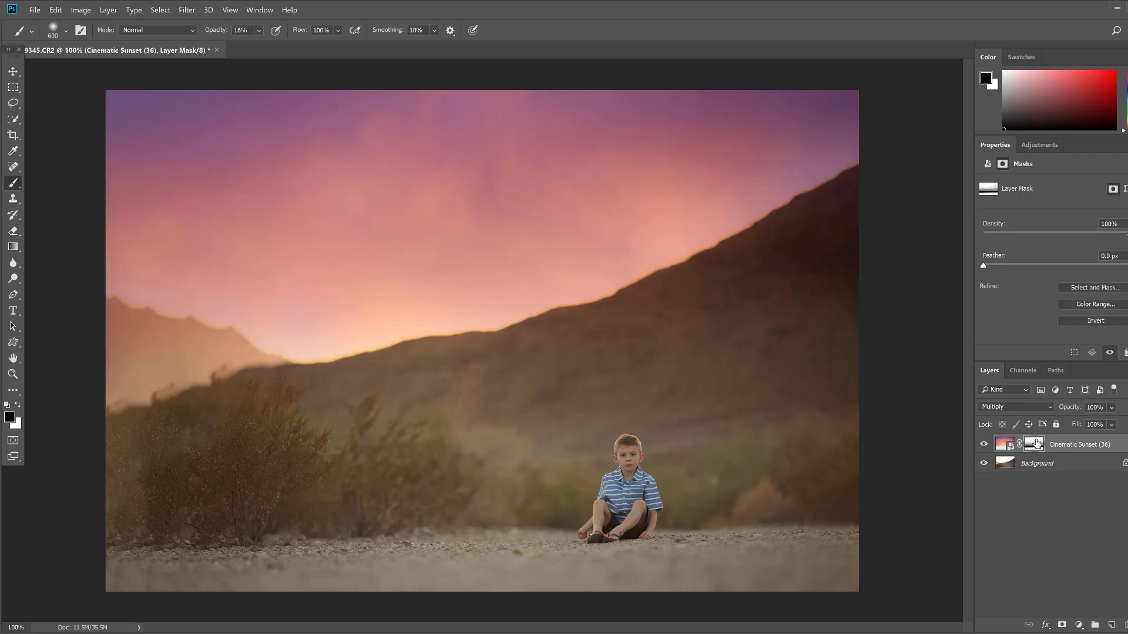
# Duplicate the sunset layer as Cinematic Sunset (36) copy with the default name
pyautogui.rightClick(1072, 443)
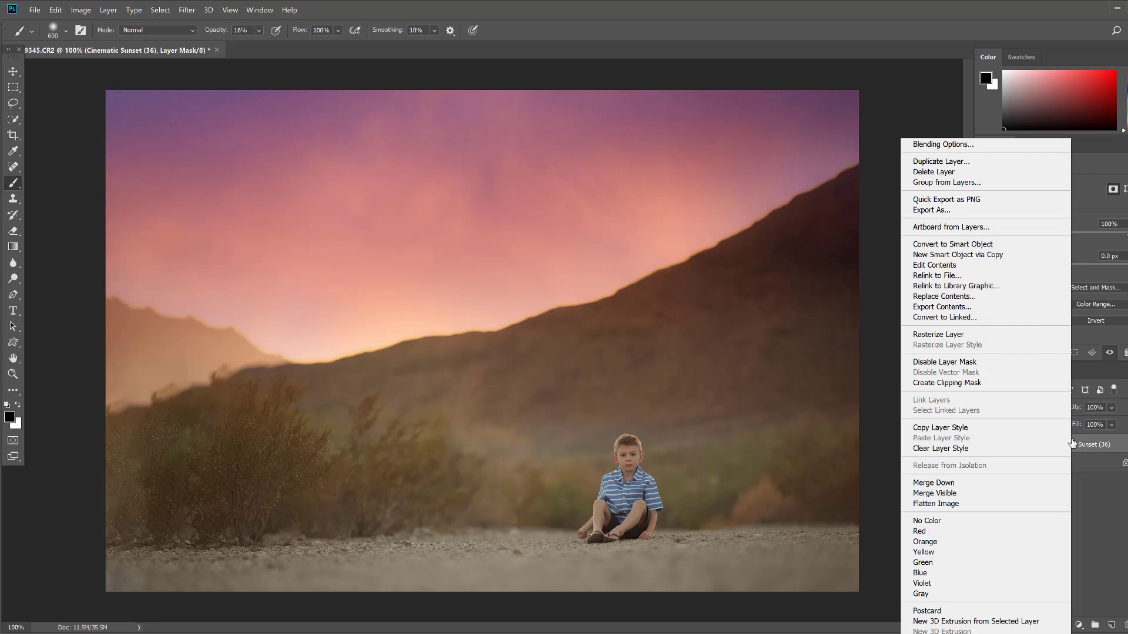
pyautogui.click(980, 166)
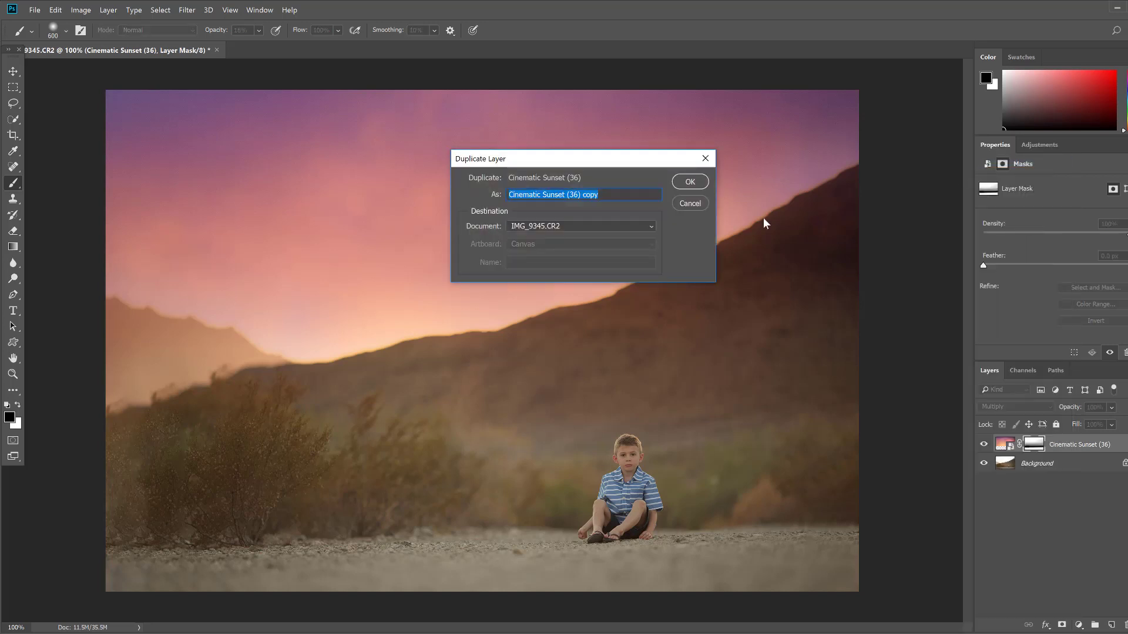
pyautogui.click(690, 182)
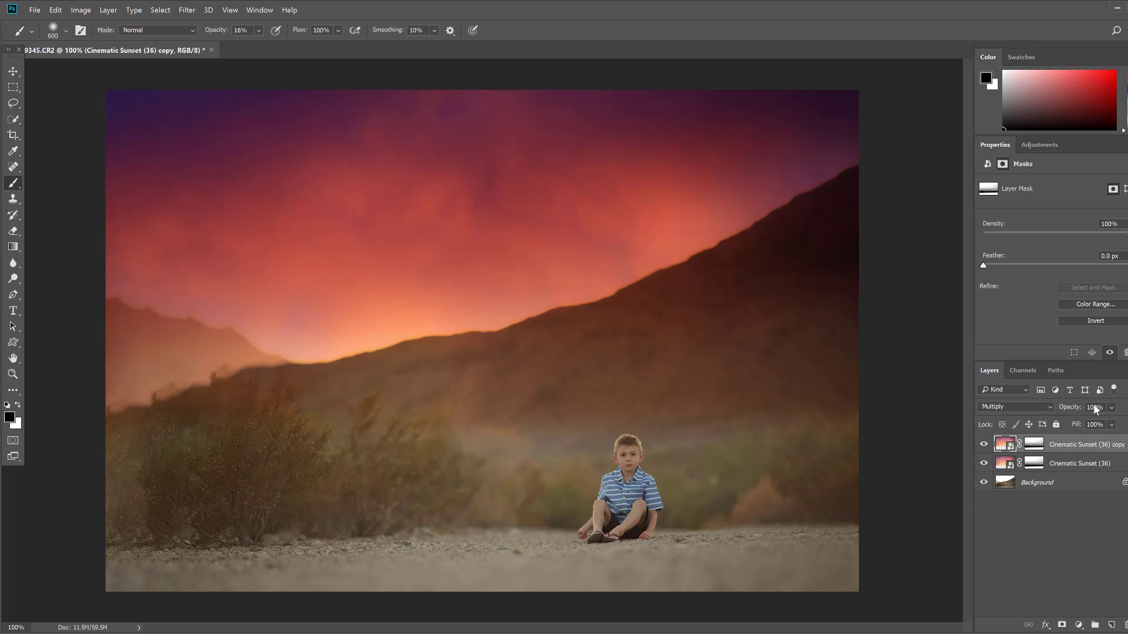
# Lower the Cinematic Sunset (36) copy layer's opacity to 43%
pyautogui.click(1111, 407)
pyautogui.moveTo(1113, 424); pyautogui.dragTo(1109, 426)
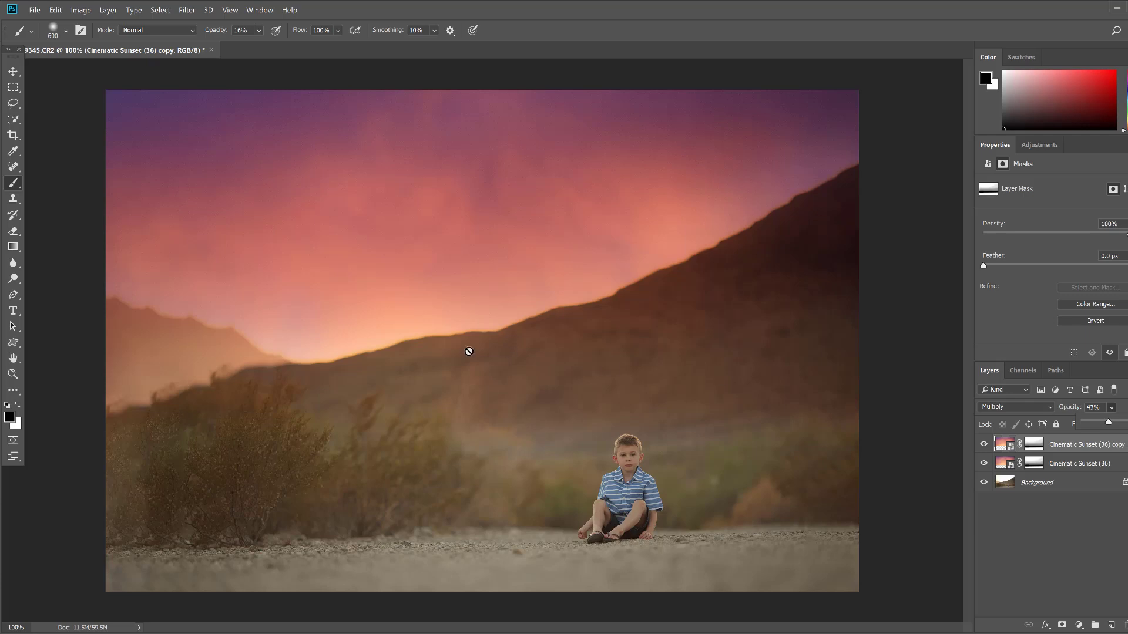
# Add a new empty Layer 1 at the top of the layer stack
pyautogui.click(107, 10)
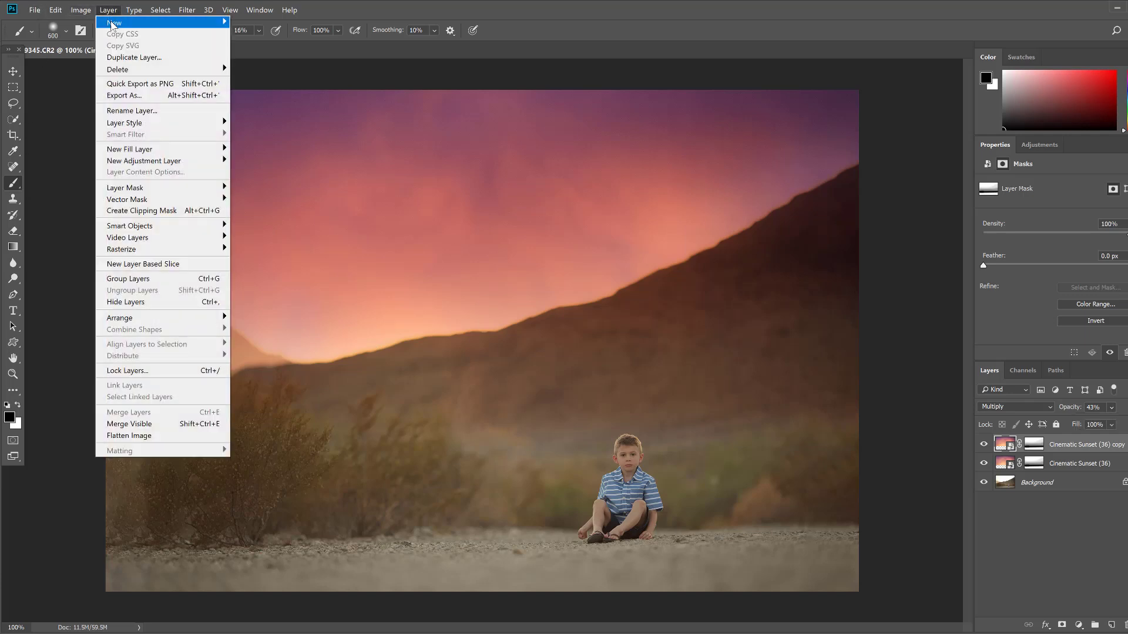
pyautogui.moveTo(181, 23)
pyautogui.click(249, 23)
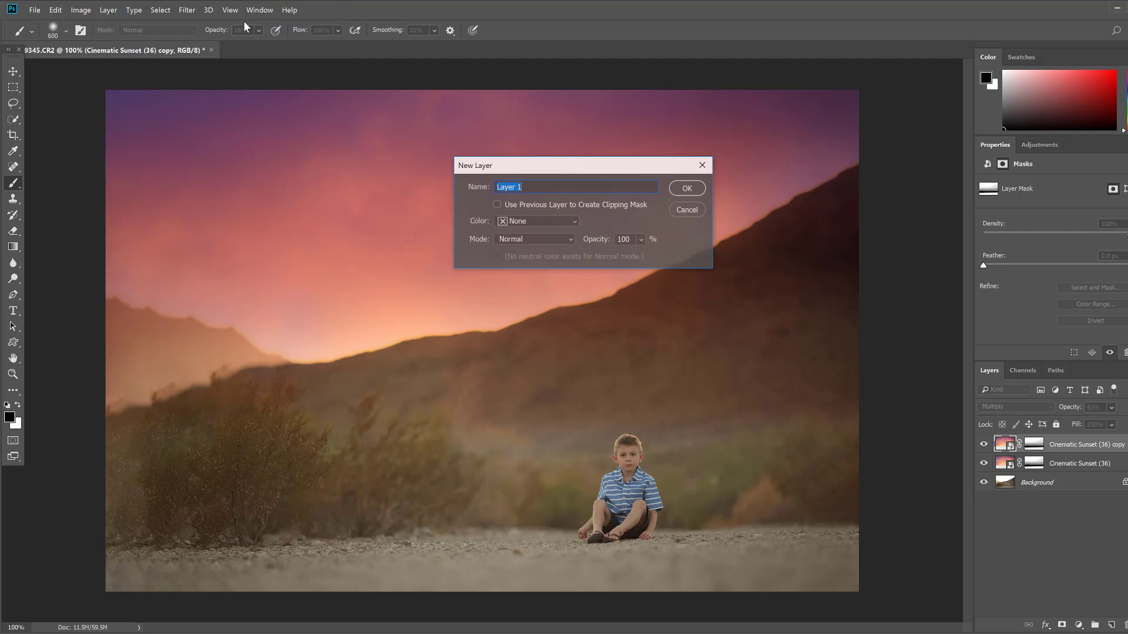
pyautogui.click(688, 189)
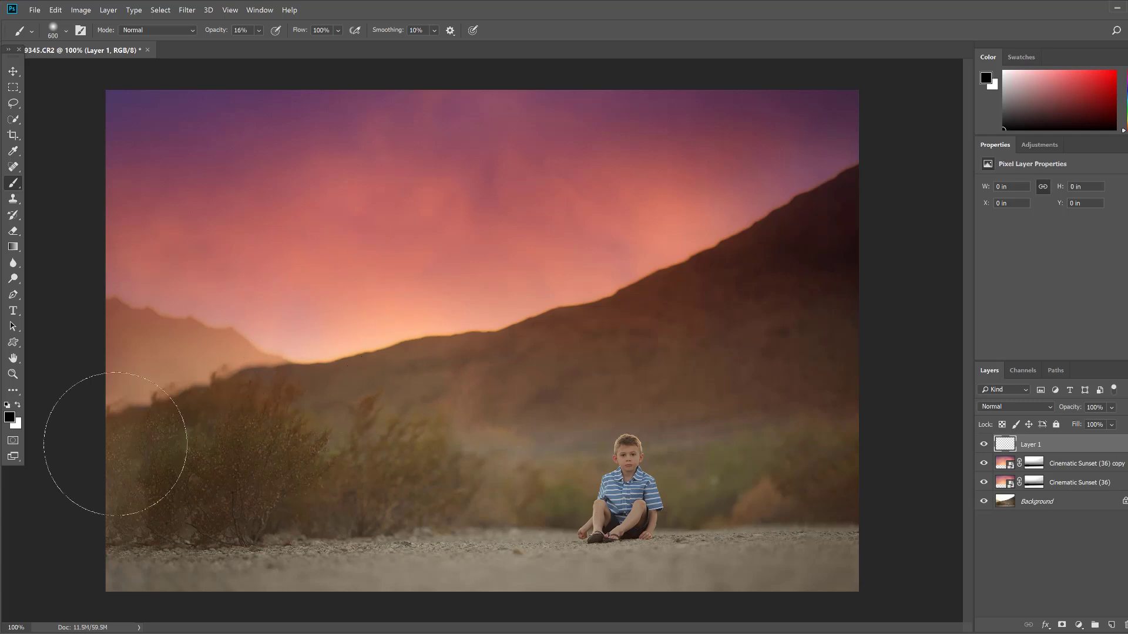
# Choose a saturated orange (f69803, hue 37) as the foreground colour
pyautogui.click(10, 418)
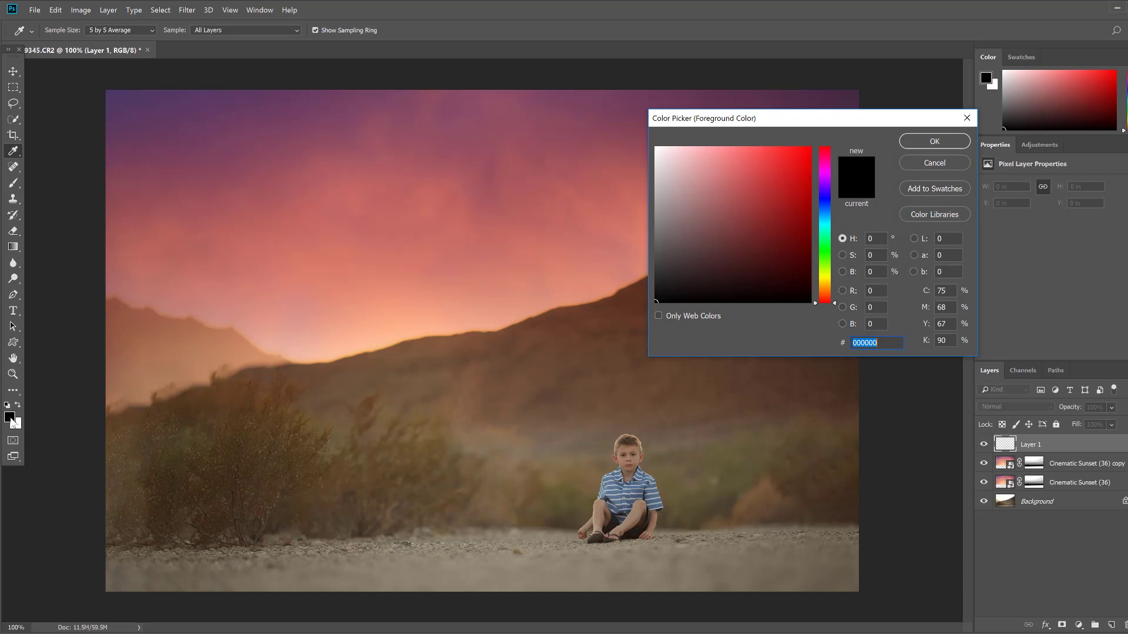
pyautogui.click(826, 288)
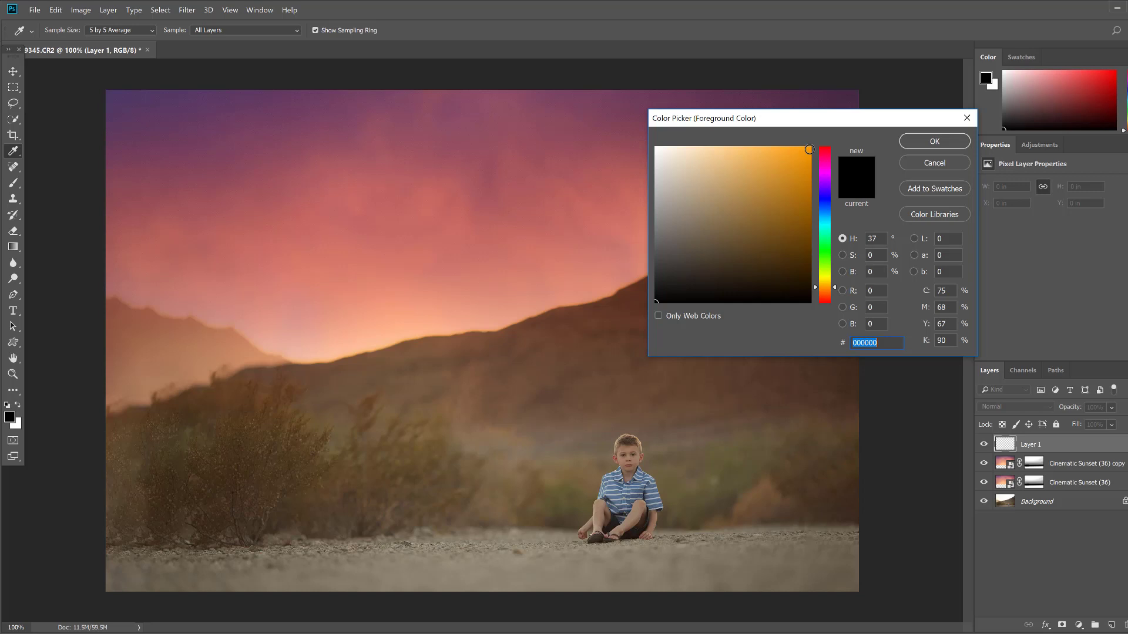
pyautogui.click(809, 152)
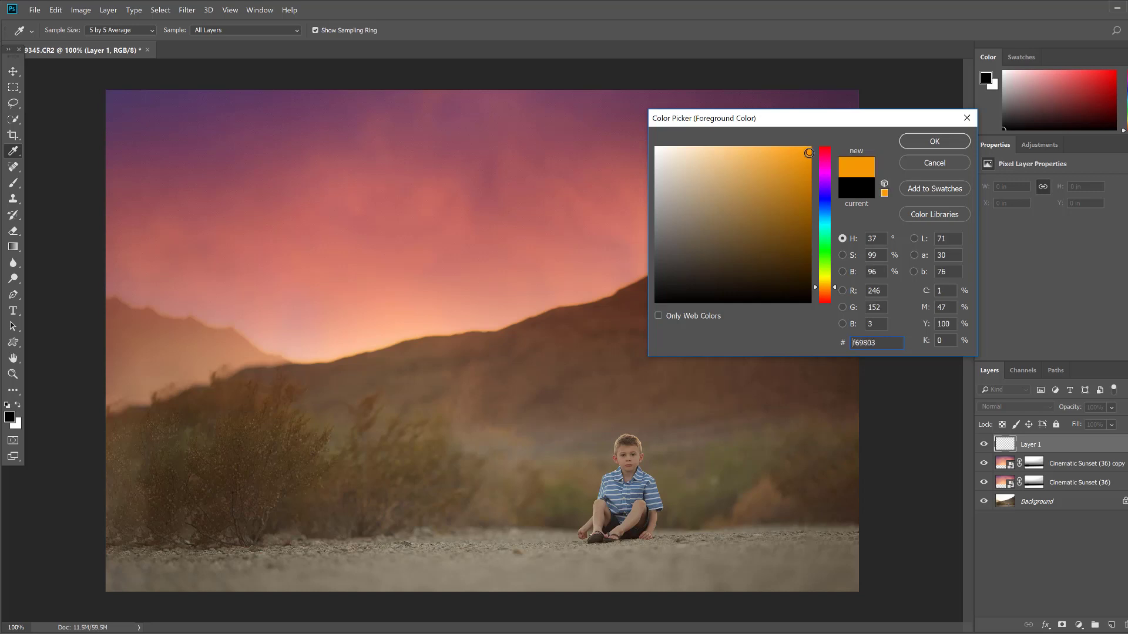
# Paint a large soft orange glow in the upper-left sky on Layer 1
pyautogui.click(913, 143)
pyautogui.press('b')
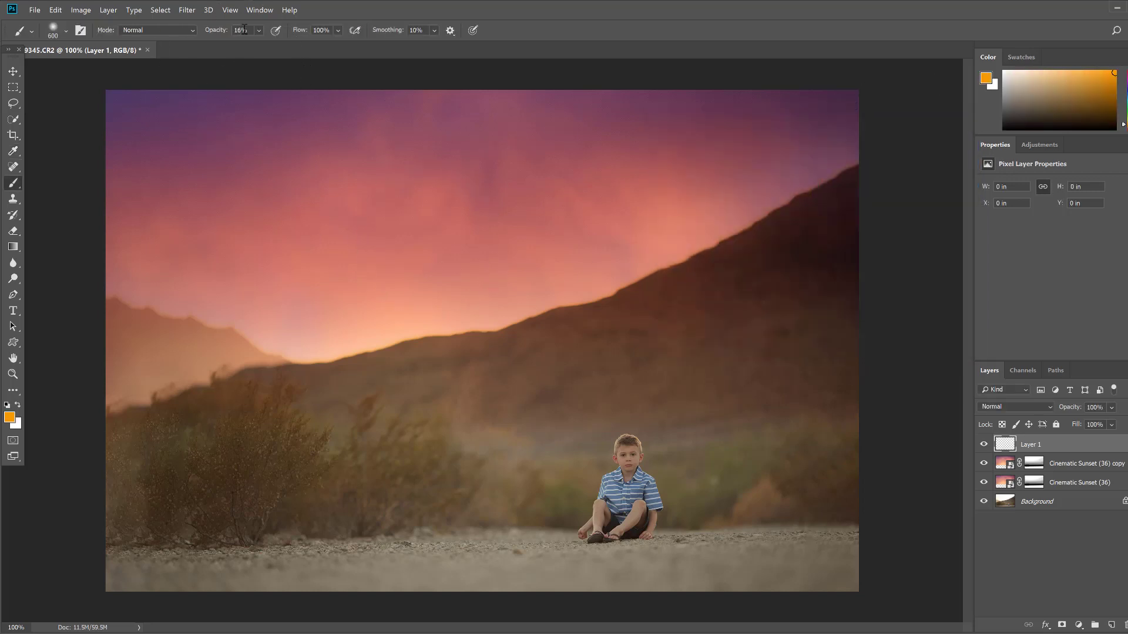
pyautogui.moveTo(259, 30)
pyautogui.mouseDown()
pyautogui.moveTo(268, 44)
pyautogui.moveTo(321, 49)
pyautogui.mouseUp()
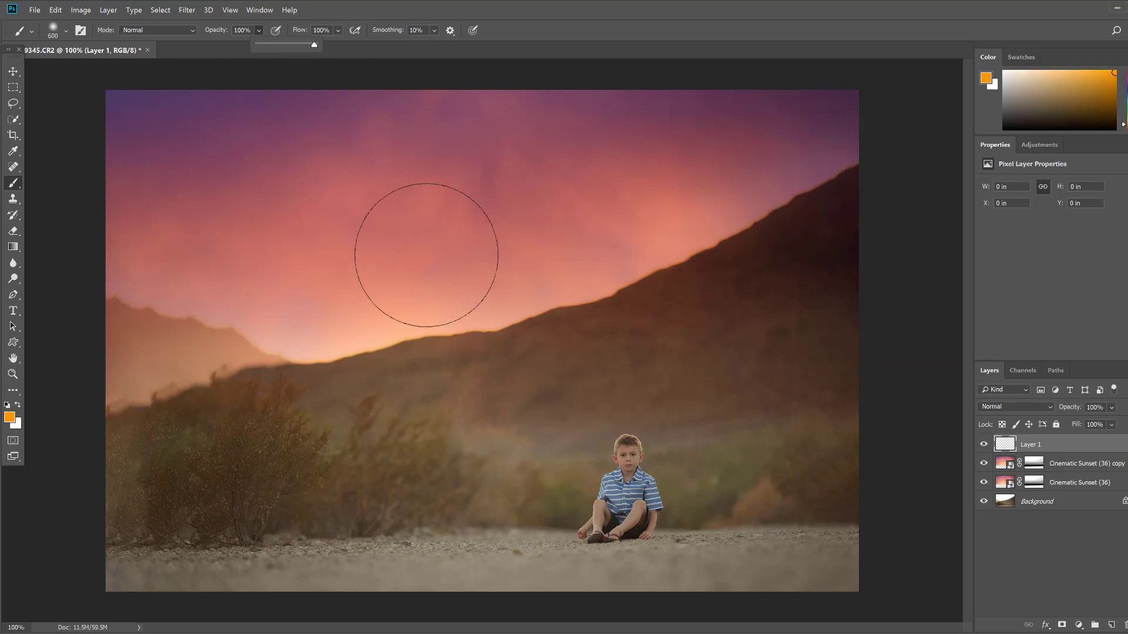
pyautogui.press(']')
pyautogui.press(']')
pyautogui.press(']')
pyautogui.press(']')
pyautogui.press(']')
pyautogui.press(']')
pyautogui.press(']')
pyautogui.press(']')
pyautogui.press(']')
pyautogui.press(']')
pyautogui.press(']')
pyautogui.press(']')
pyautogui.press(']')
pyautogui.press(']')
pyautogui.press(']')
pyautogui.press(']')
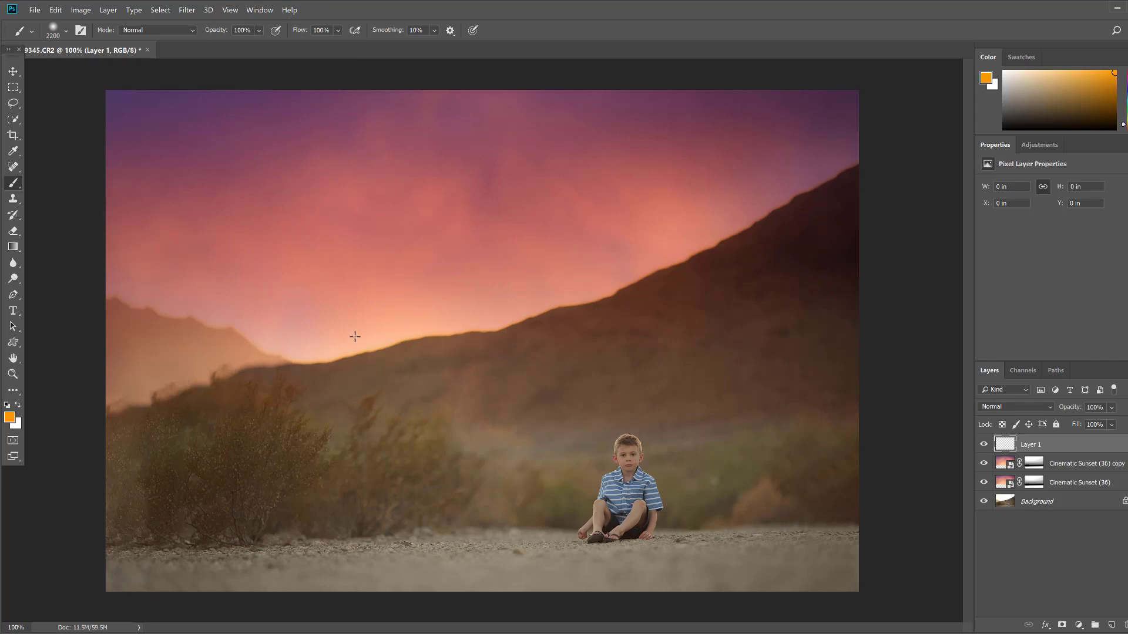
pyautogui.press('[')
pyautogui.press('[')
pyautogui.press('[')
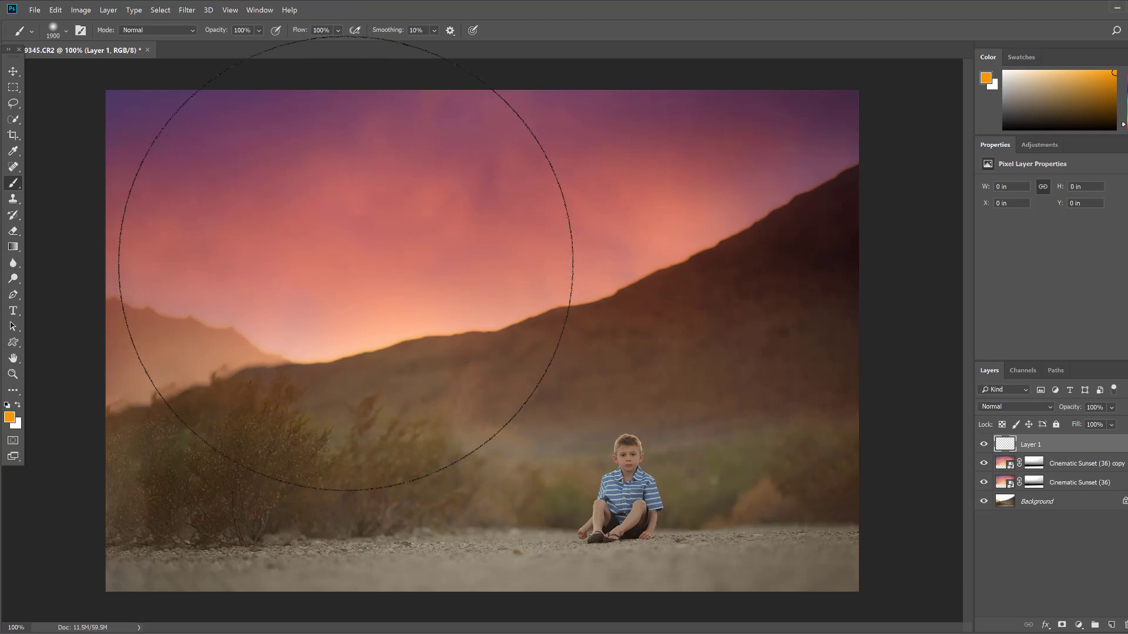
pyautogui.click(346, 264)
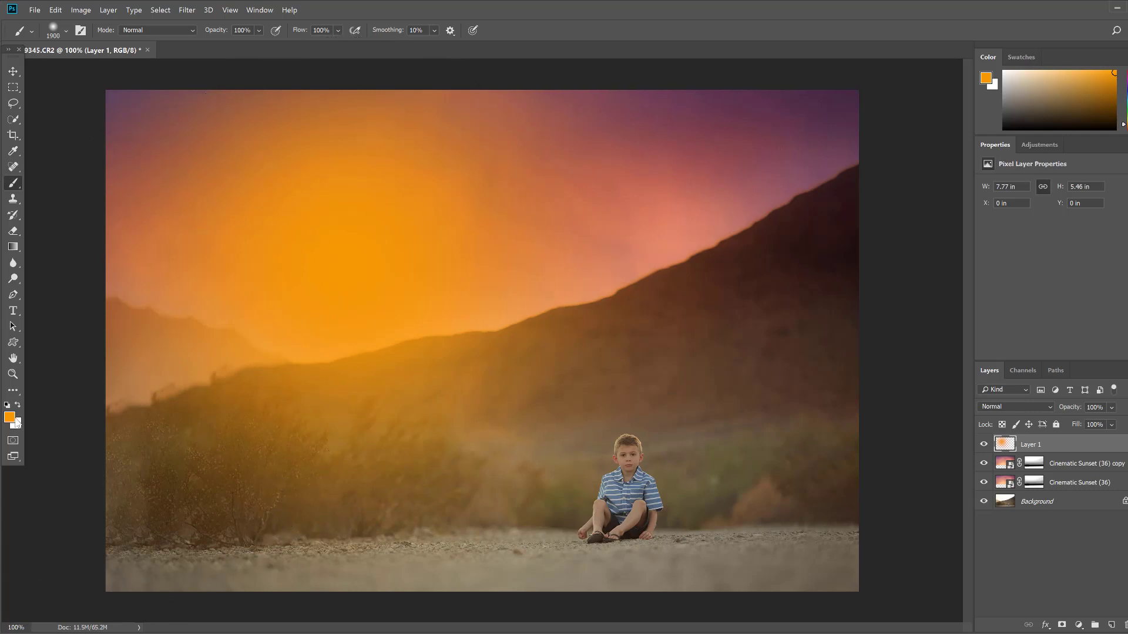
pyautogui.click(10, 418)
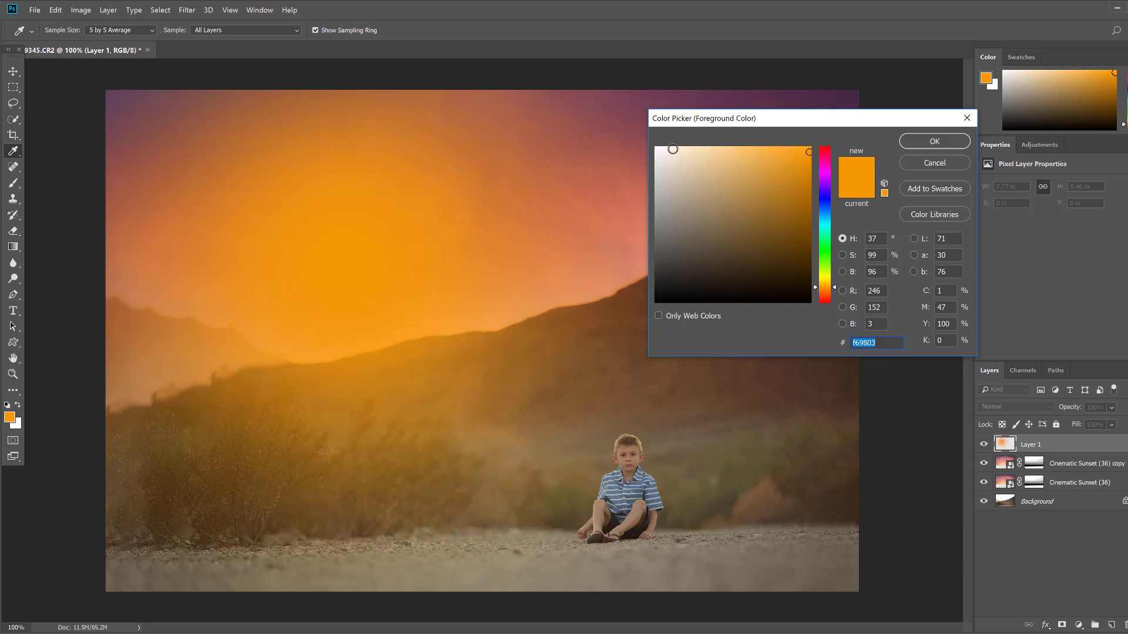
# Paint a smaller light-orange (f8c677) dab at the centre of the orange glow
pyautogui.click(736, 151)
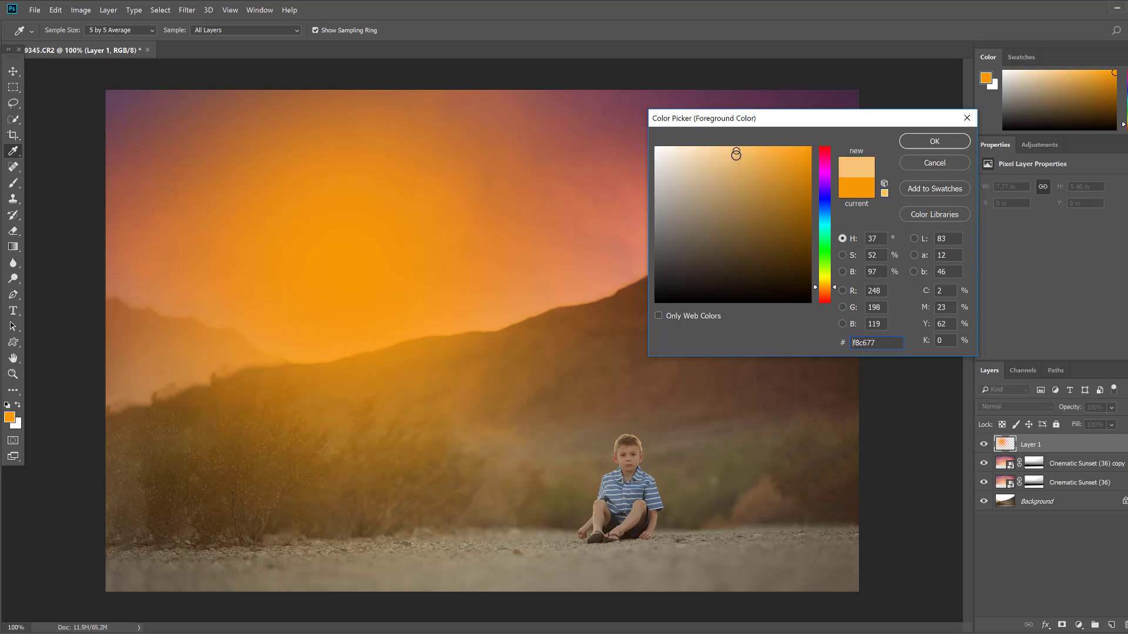
pyautogui.click(934, 142)
pyautogui.press('b')
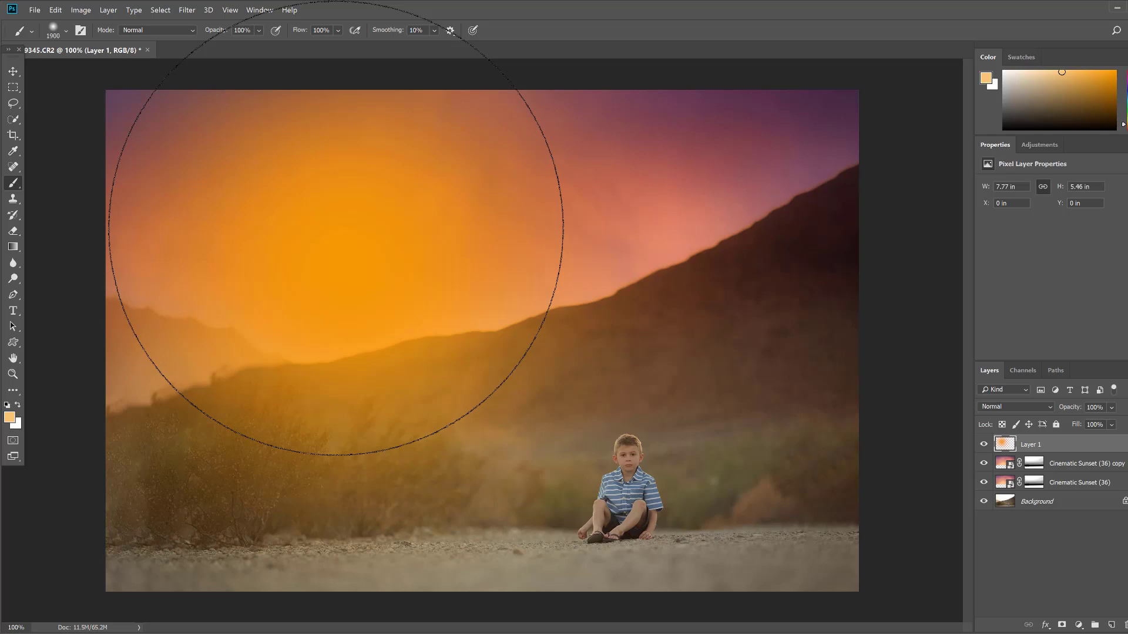
pyautogui.press('[')
pyautogui.press('[')
pyautogui.press('[')
pyautogui.press('[')
pyautogui.press('[')
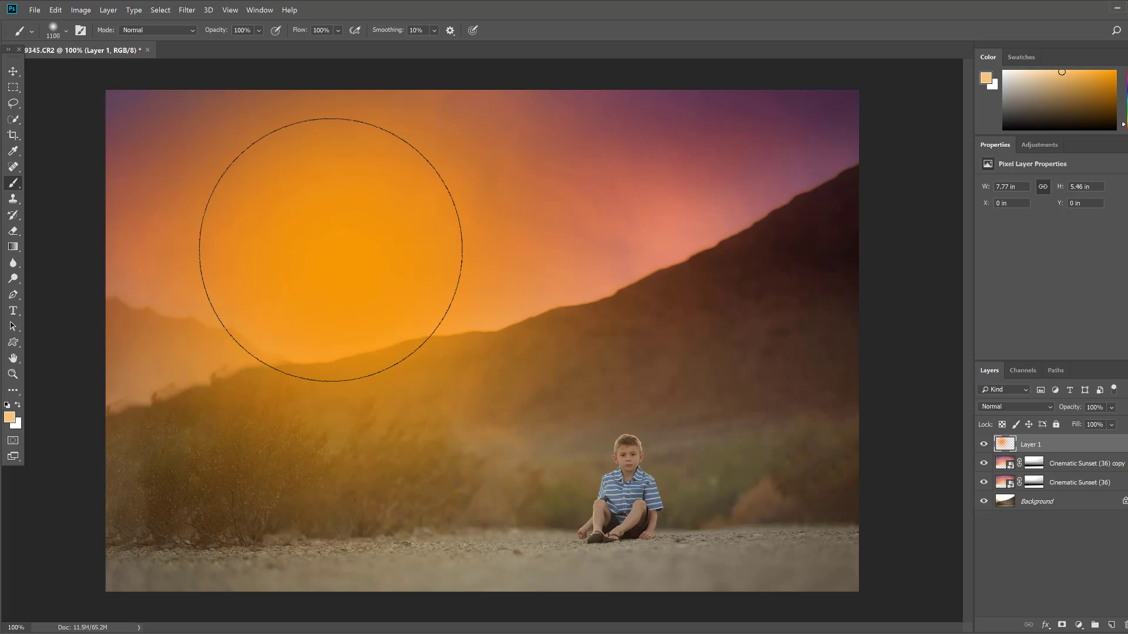
pyautogui.click(330, 250)
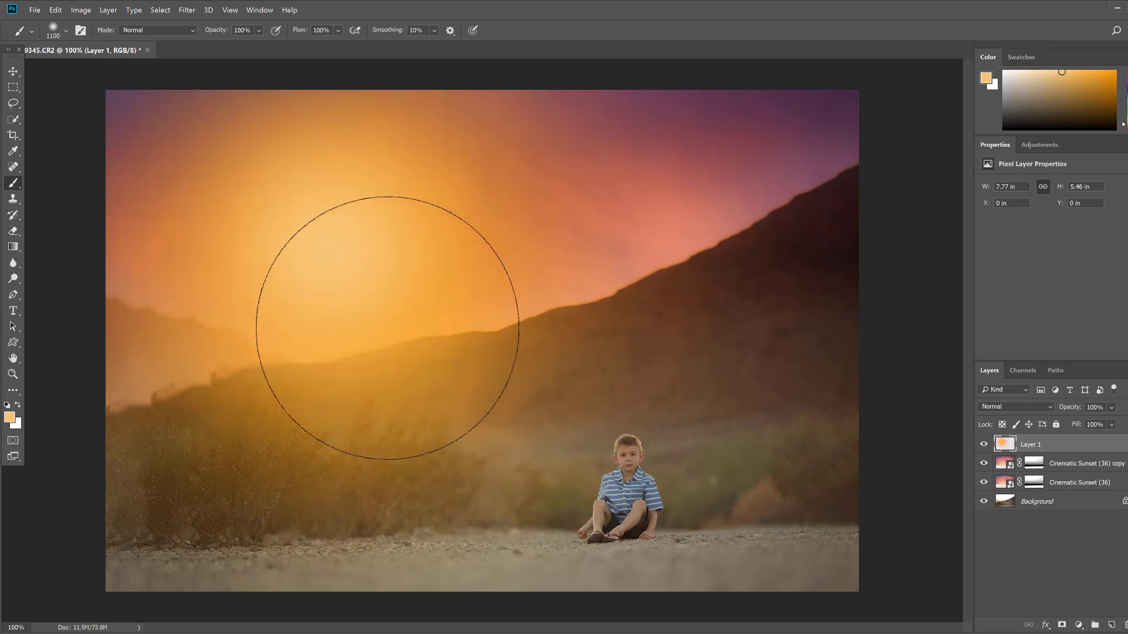
pyautogui.click(10, 418)
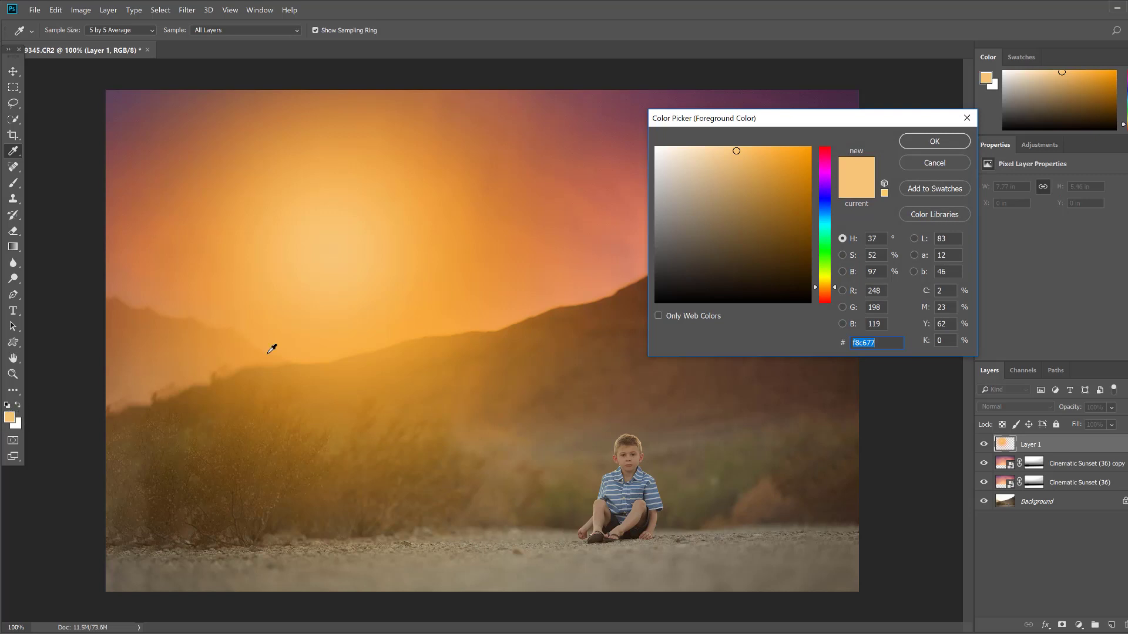
# Paint a near-white sun at the glow's centre with a 700-pixel brush
pyautogui.click(660, 151)
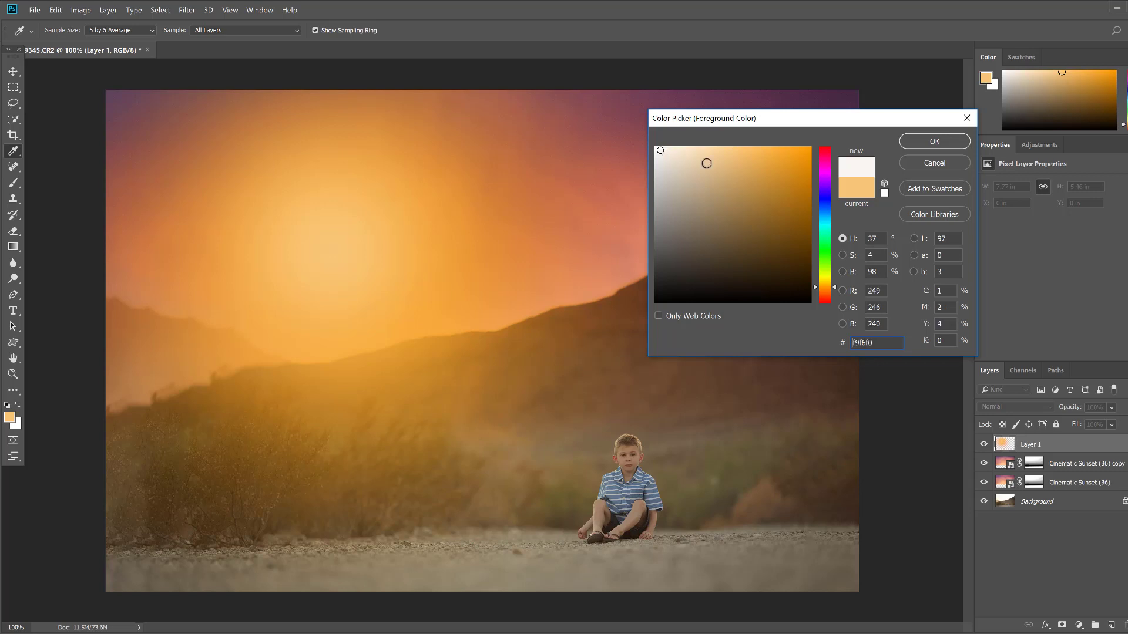
pyautogui.click(934, 142)
pyautogui.press('b')
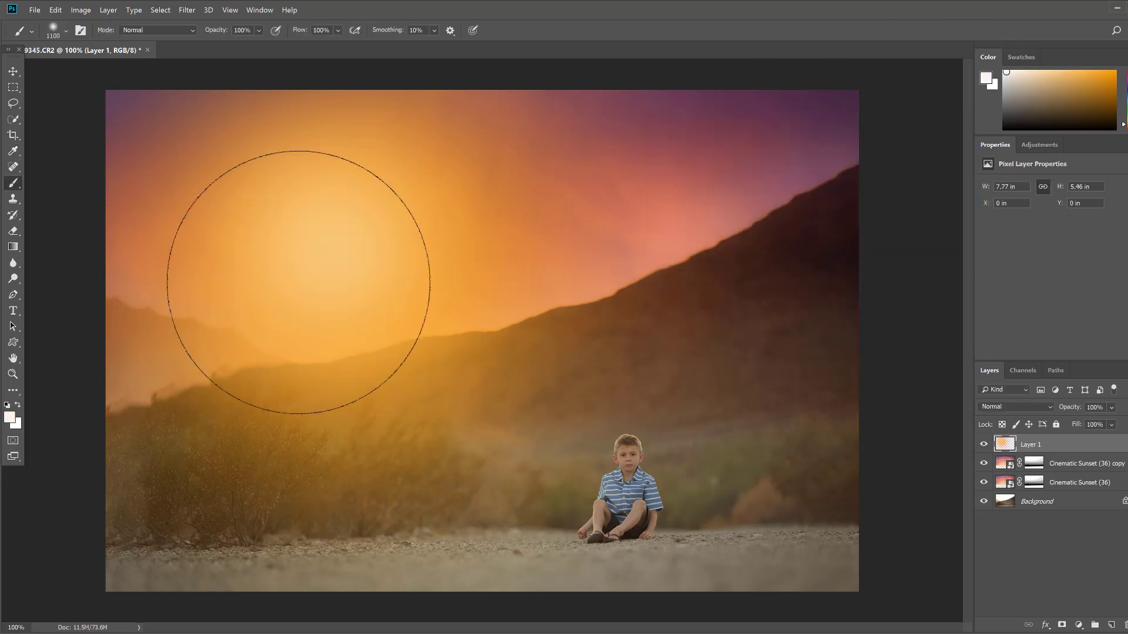
pyautogui.hotkey('shift', '[')
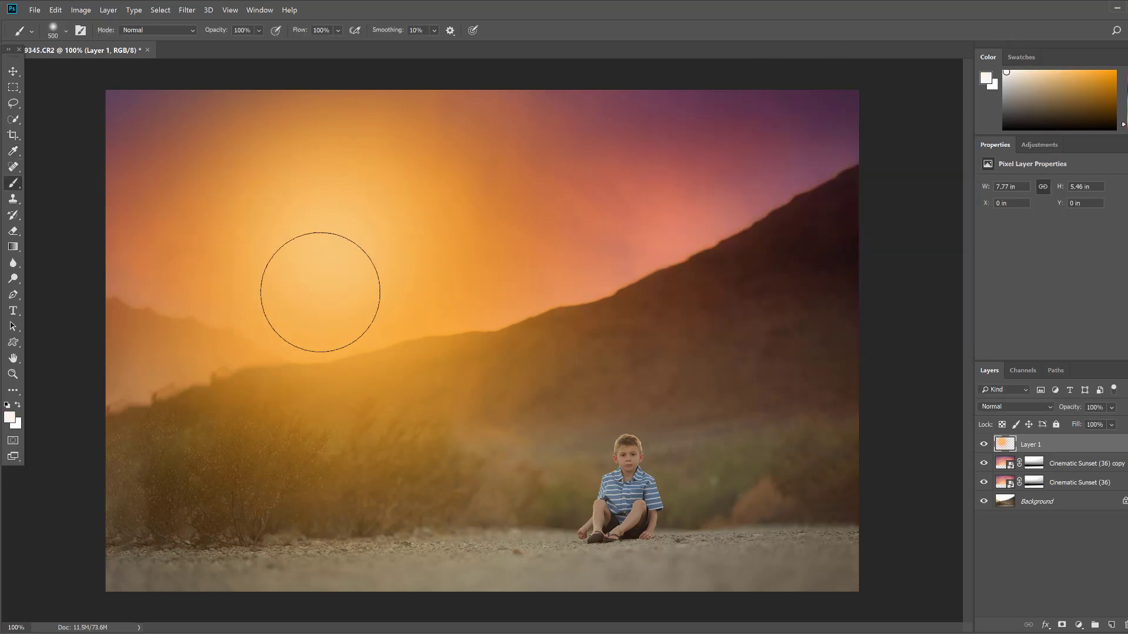
pyautogui.press(']')
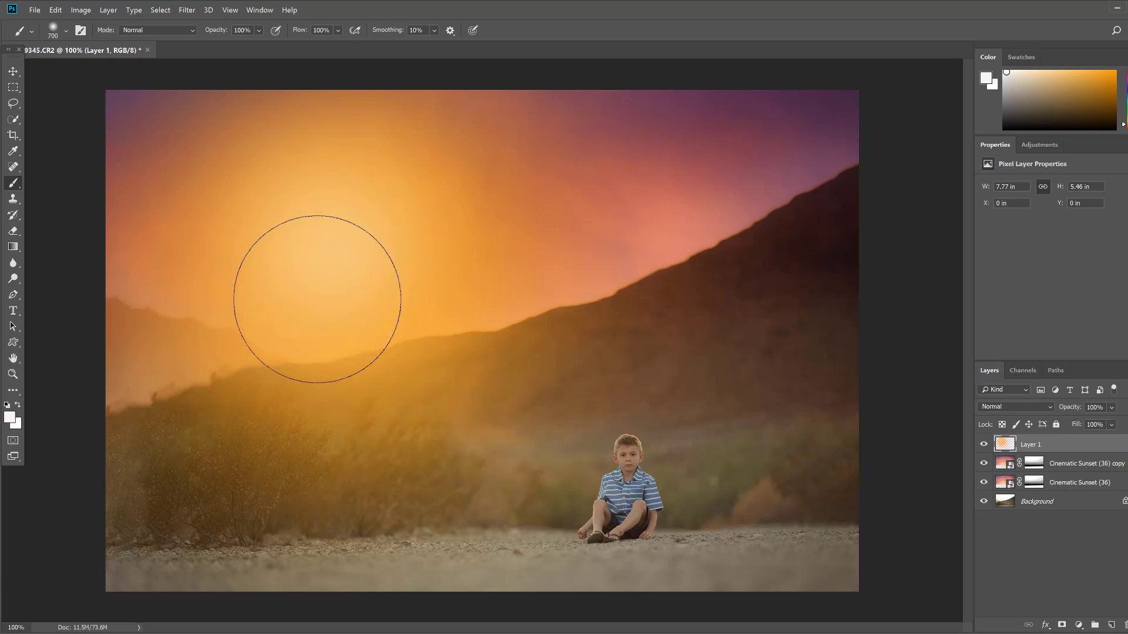
pyautogui.click(317, 299)
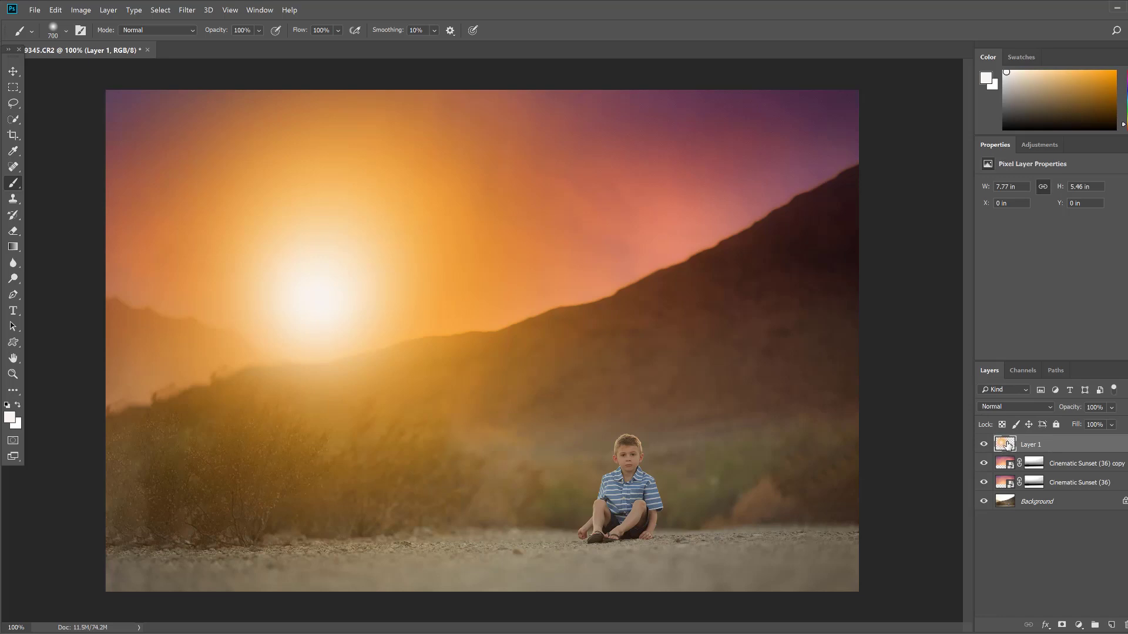
# Blend Layer 1 in Screen mode at 87% opacity, then also select both Cinematic Sunset layers
pyautogui.click(1049, 406)
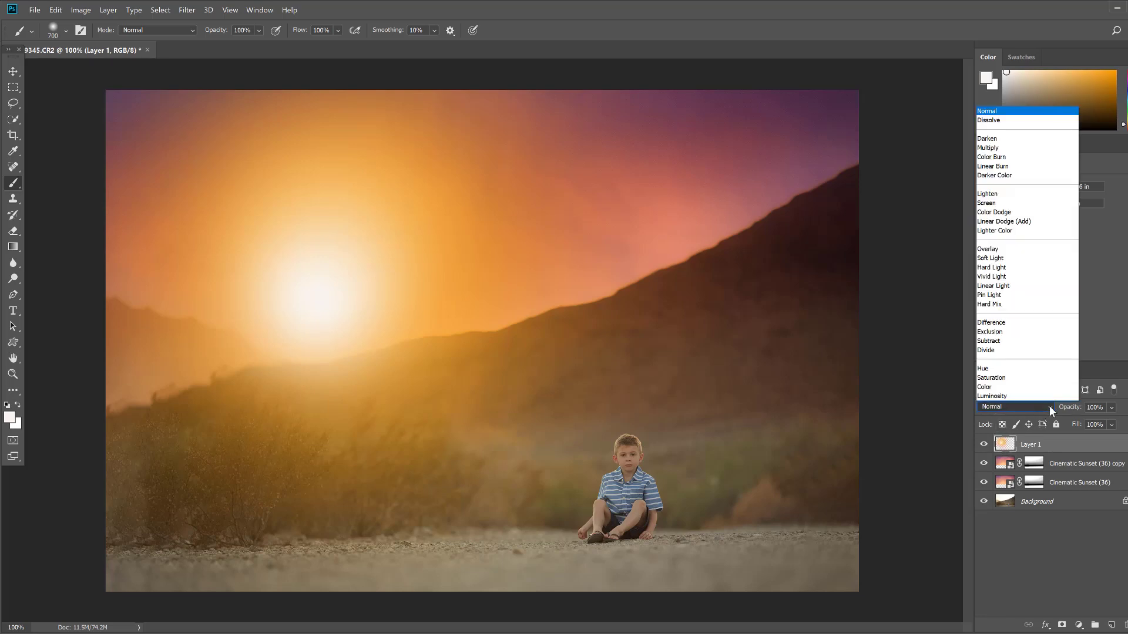
pyautogui.click(1009, 213)
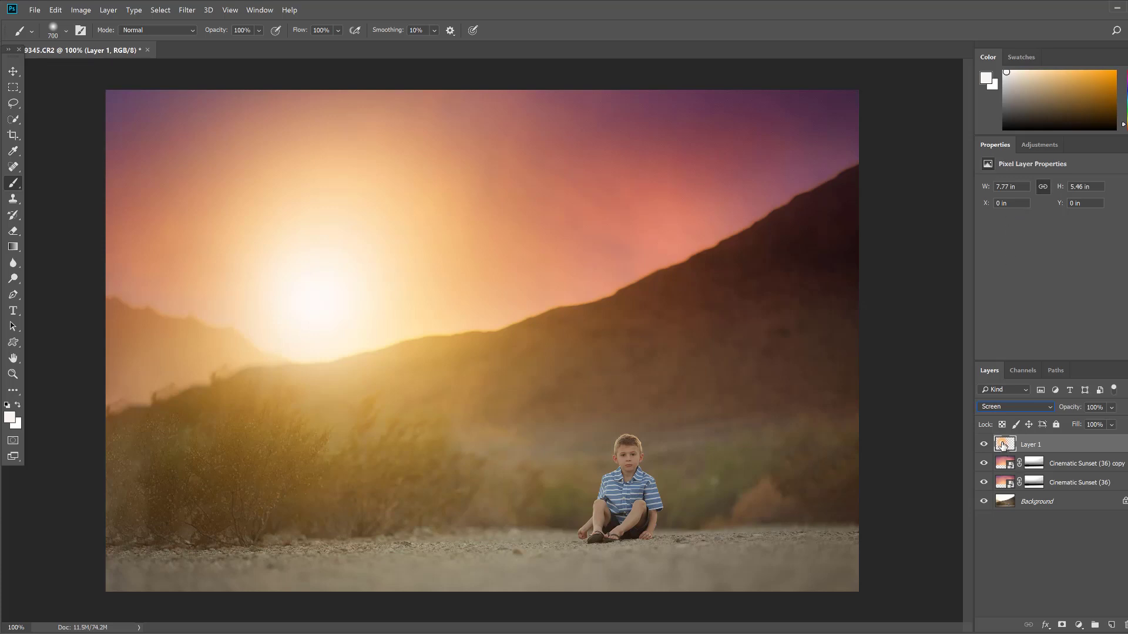
pyautogui.click(1114, 409)
pyautogui.moveTo(1122, 422); pyautogui.dragTo(1117, 422)
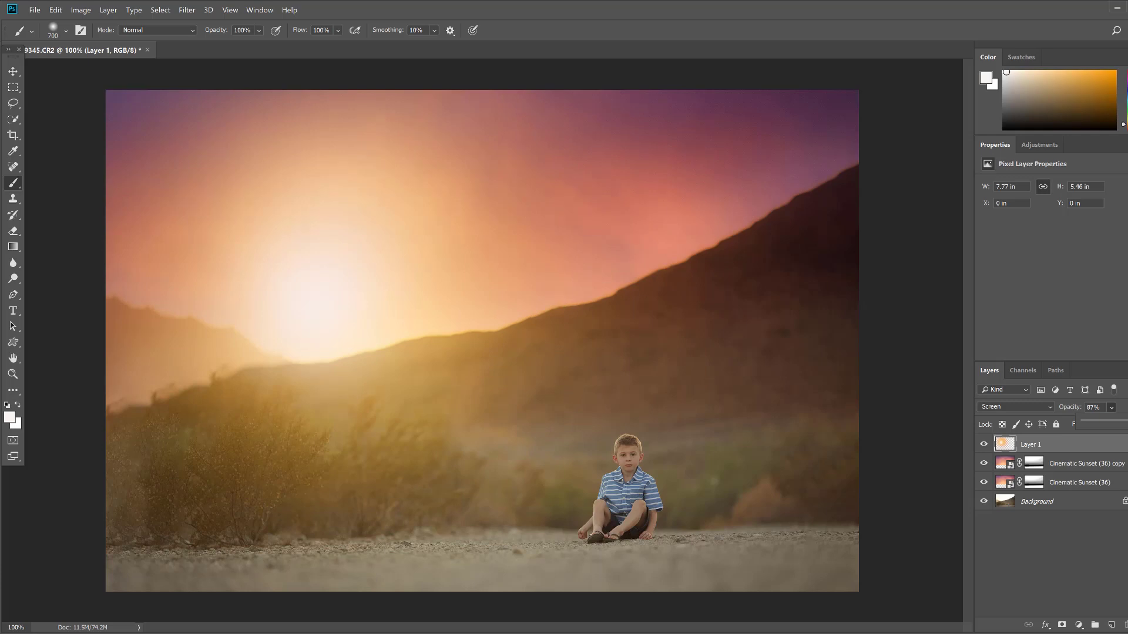
pyautogui.keyDown('shift'); pyautogui.click(1048, 465); pyautogui.keyUp('shift')
pyautogui.keyDown('shift'); pyautogui.click(1052, 484); pyautogui.keyUp('shift')
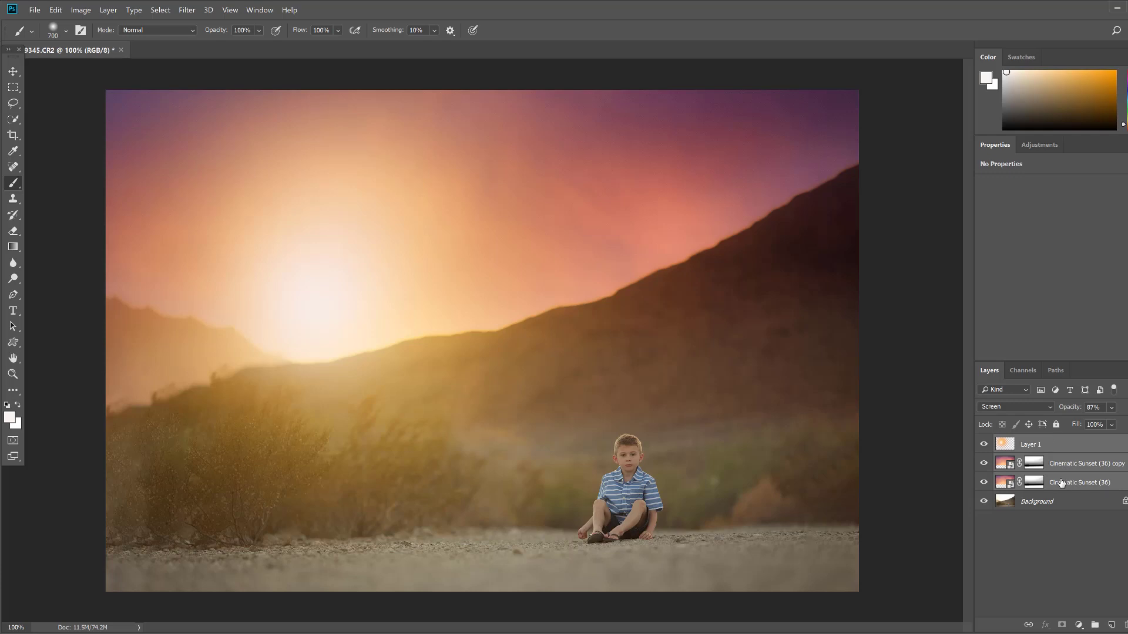
# Group the three selected layers into Group 1, then hide and show it to compare
pyautogui.rightClick(1060, 482)
pyautogui.click(958, 182)
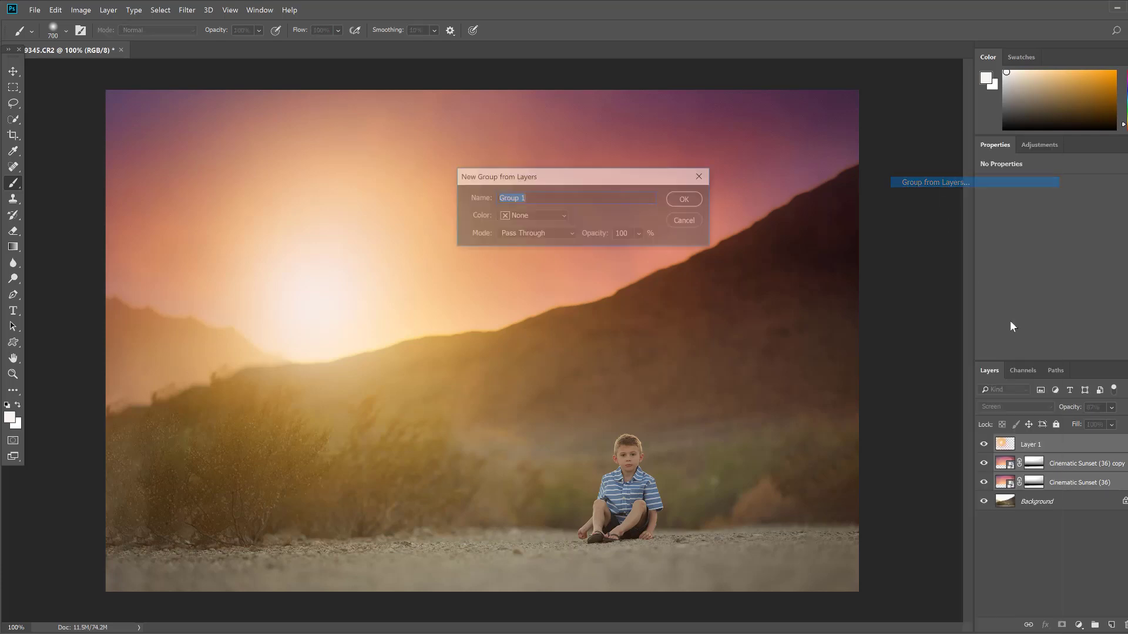
pyautogui.click(684, 199)
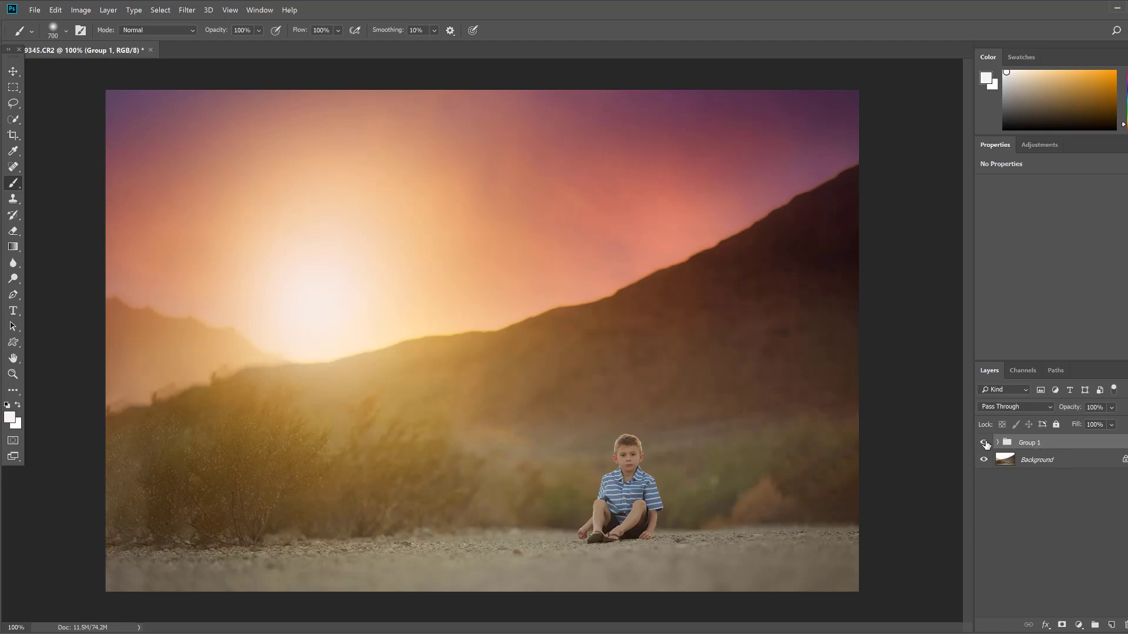
pyautogui.click(985, 443)
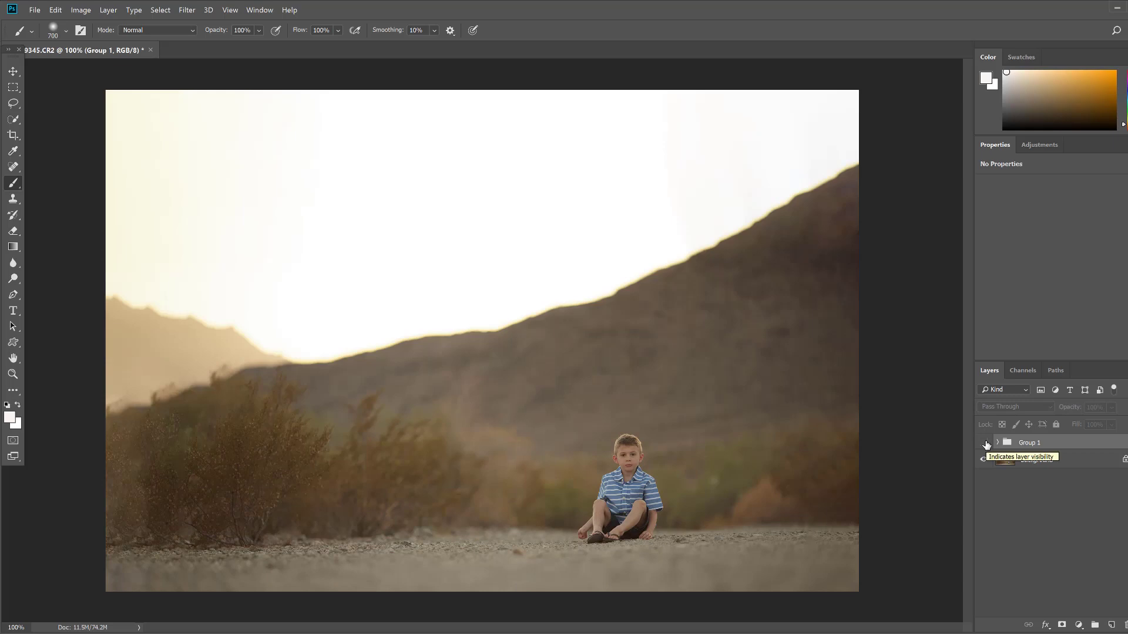
pyautogui.click(984, 442)
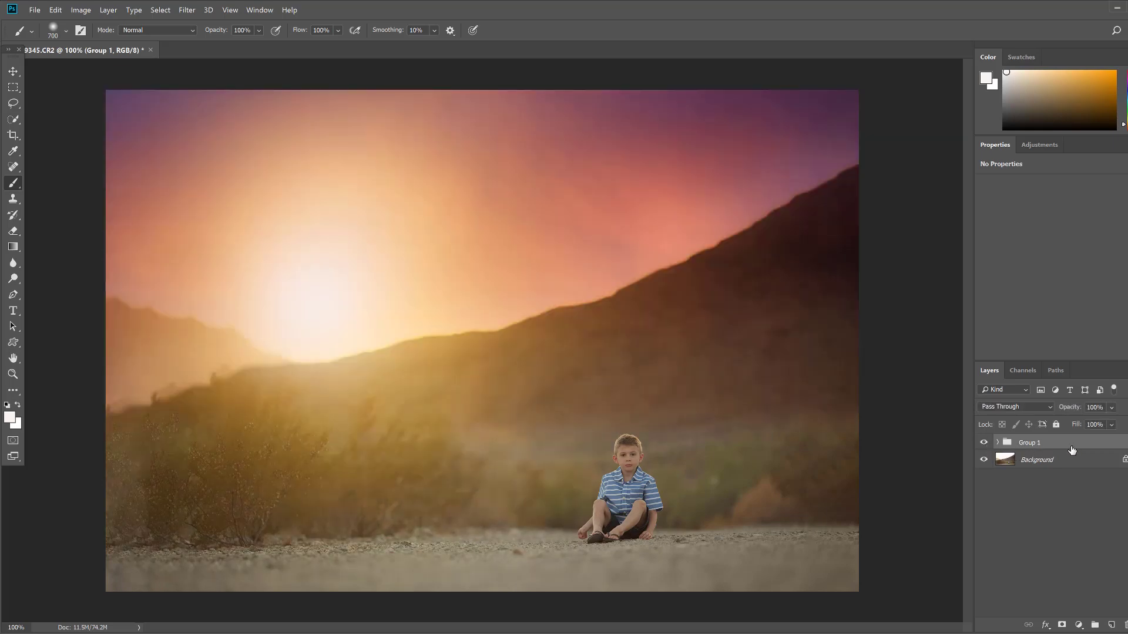